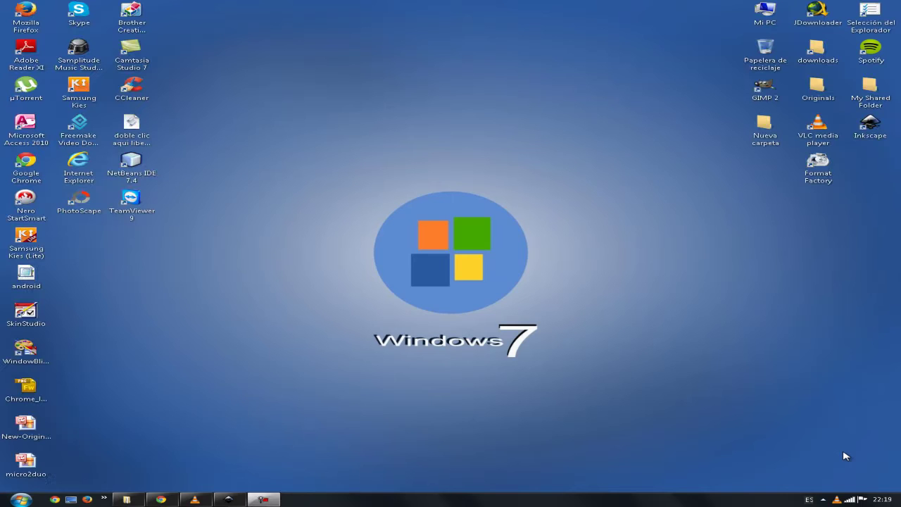
- Import the Chrome_logo image as embedded and place it left of the empty page
left_click(231, 498)
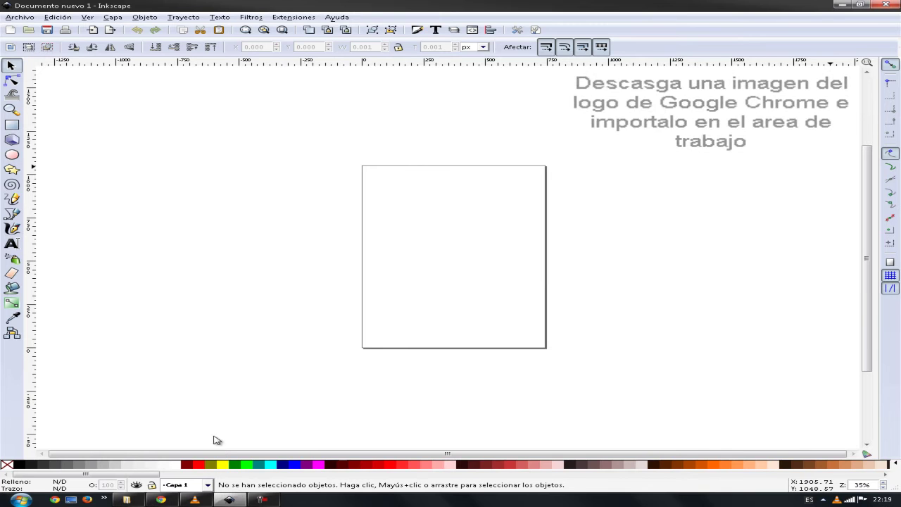
left_click(24, 17)
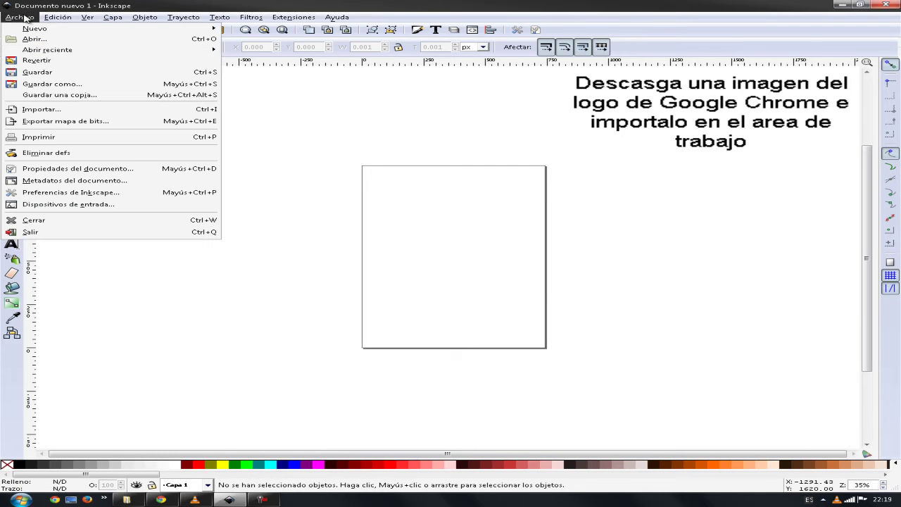
left_click(67, 113)
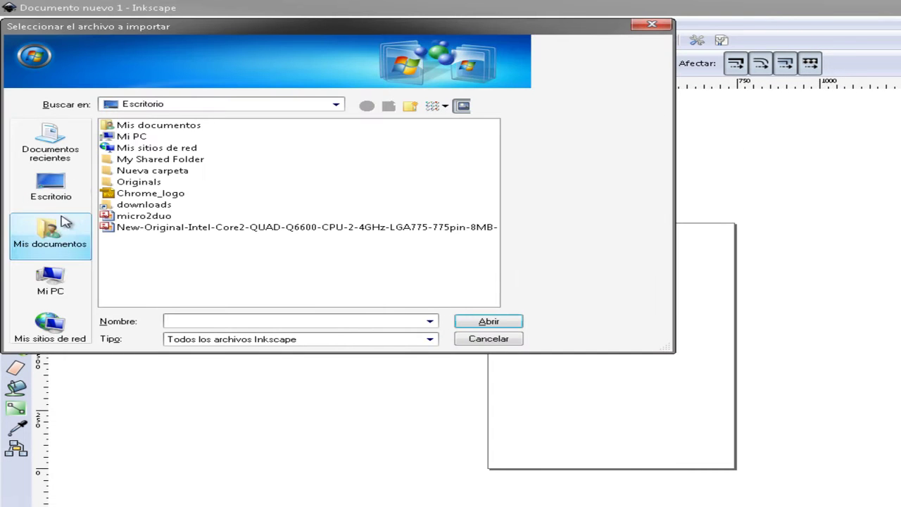
left_click(156, 197)
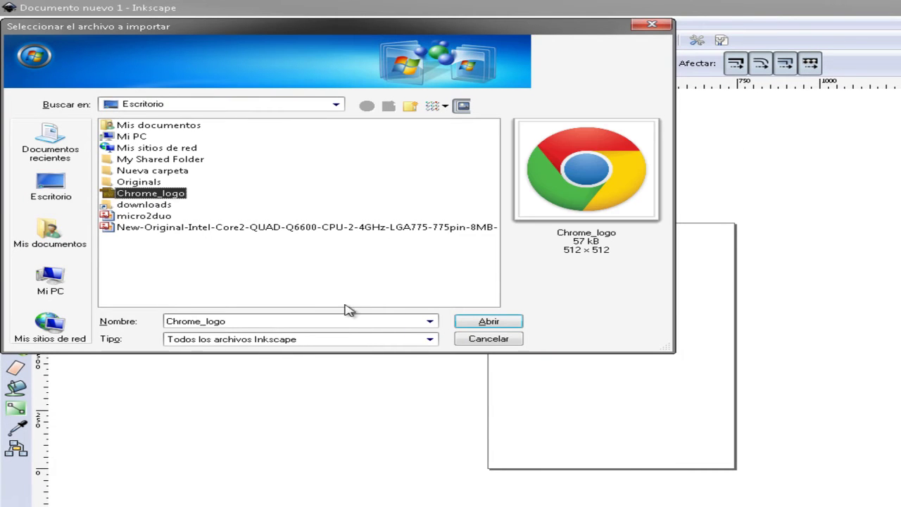
left_click(482, 321)
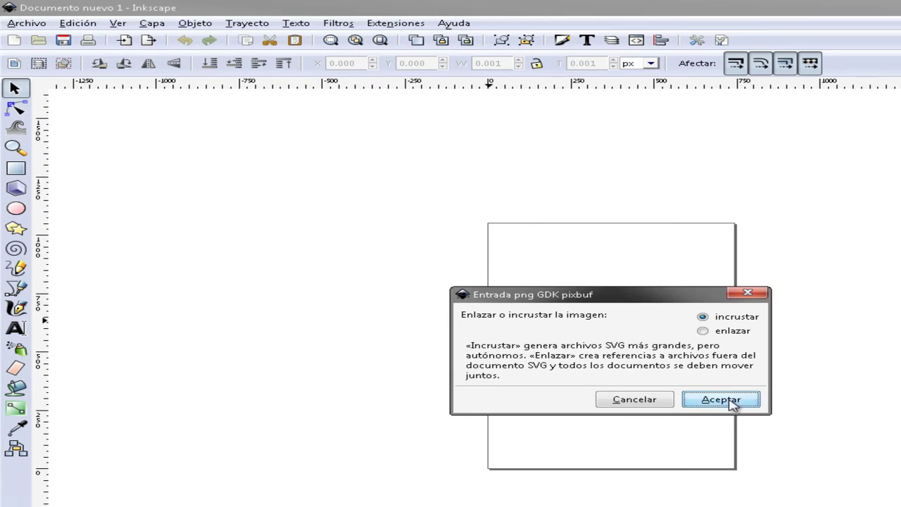
left_click(721, 399)
left_click_drag(530, 274, 264, 226)
left_click(285, 156)
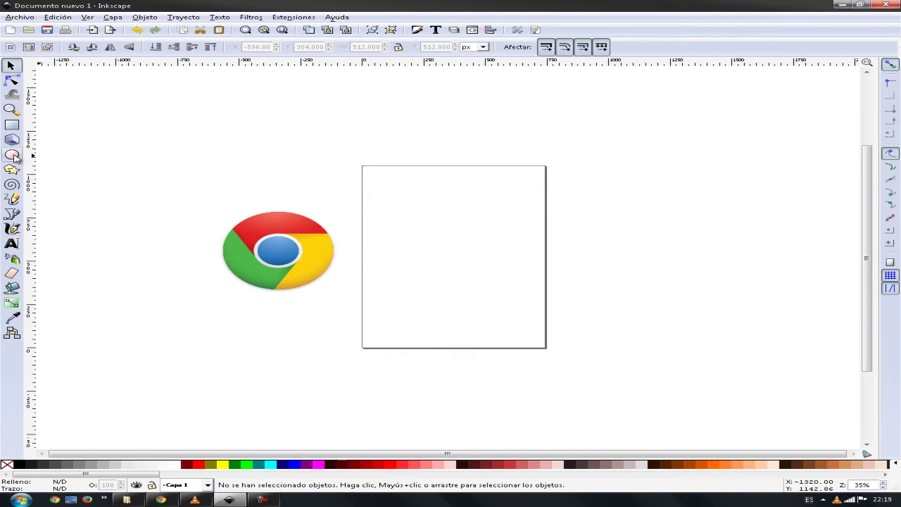
- Set the page size to 400 × 400 px and switch off the page shadow in Document Properties
left_click(19, 17)
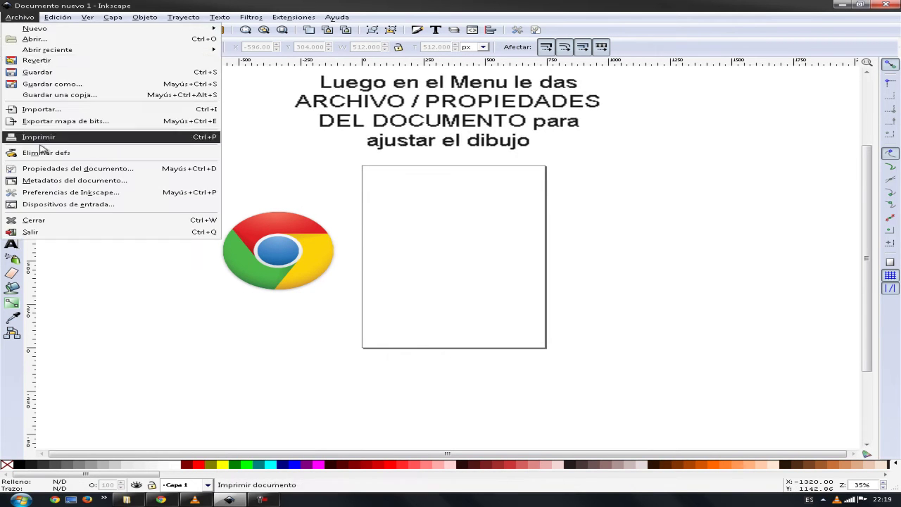
left_click(58, 170)
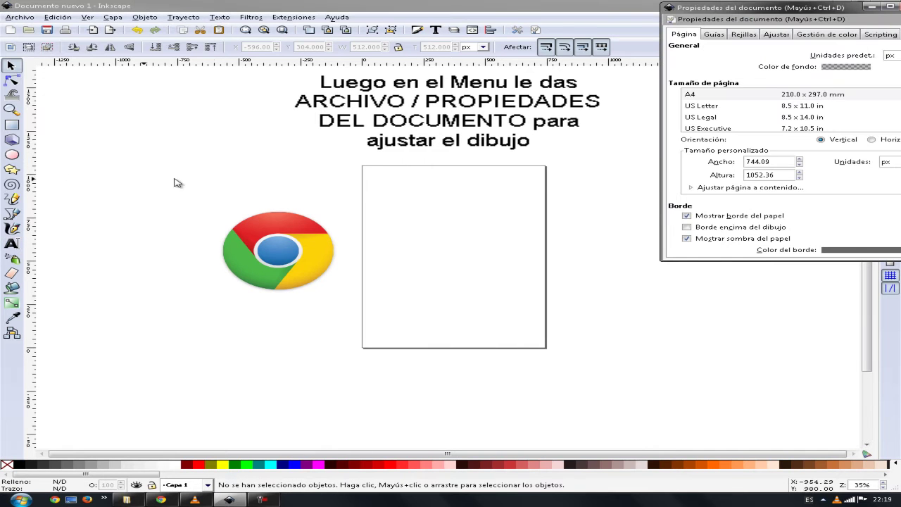
left_click_drag(775, 162, 707, 165)
left_click_drag(774, 175, 742, 175)
type("400")
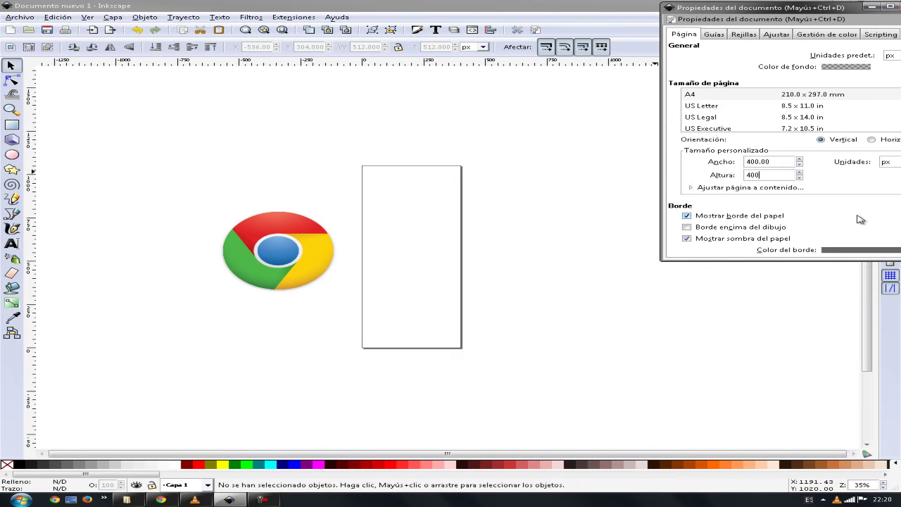
left_click(686, 239)
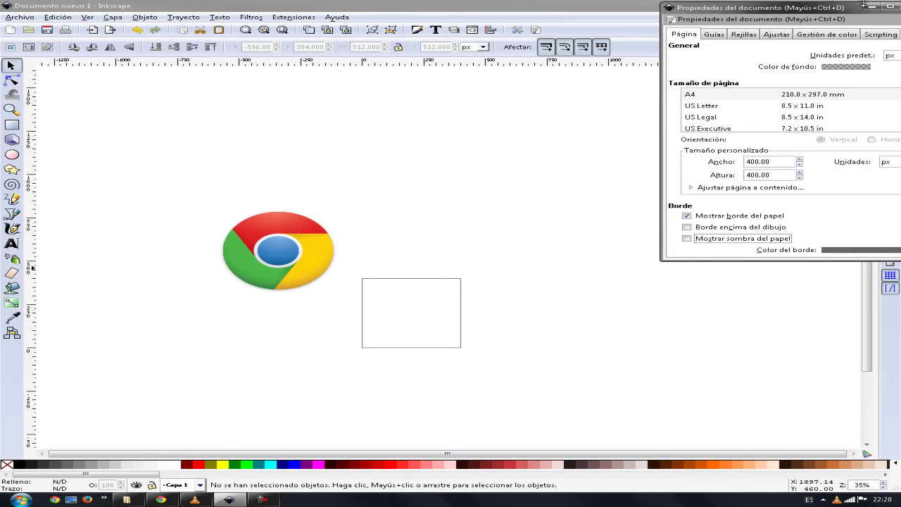
left_click_drag(812, 9, 731, 9)
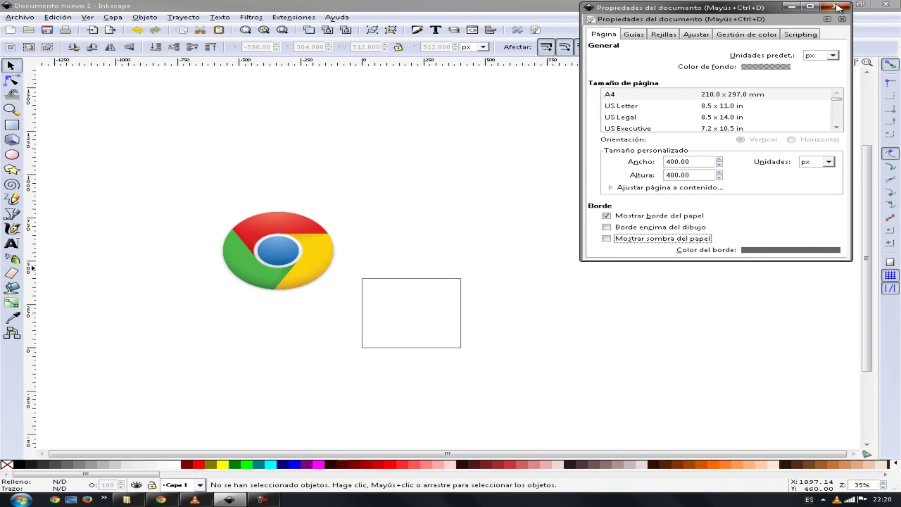
left_click(837, 6)
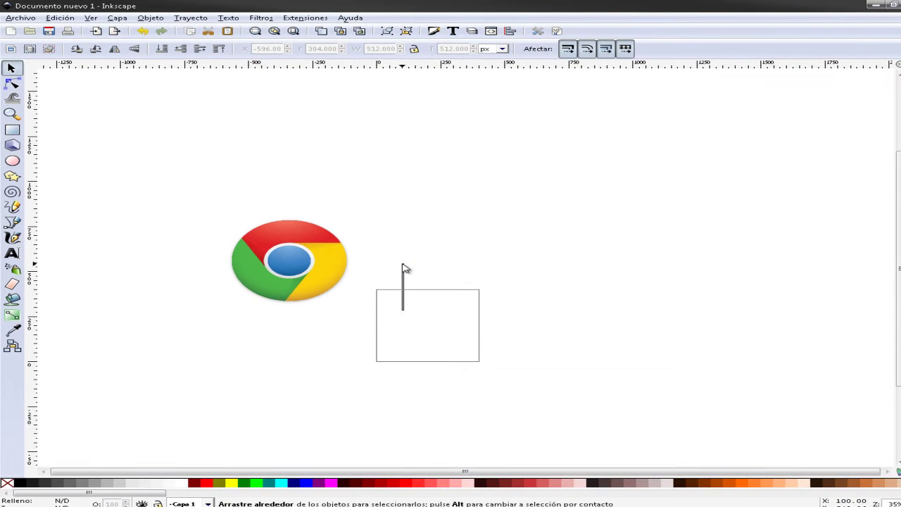
- Move the Chrome image down beside the page and zoom in to inspect the logo
left_click_drag(301, 250, 315, 309)
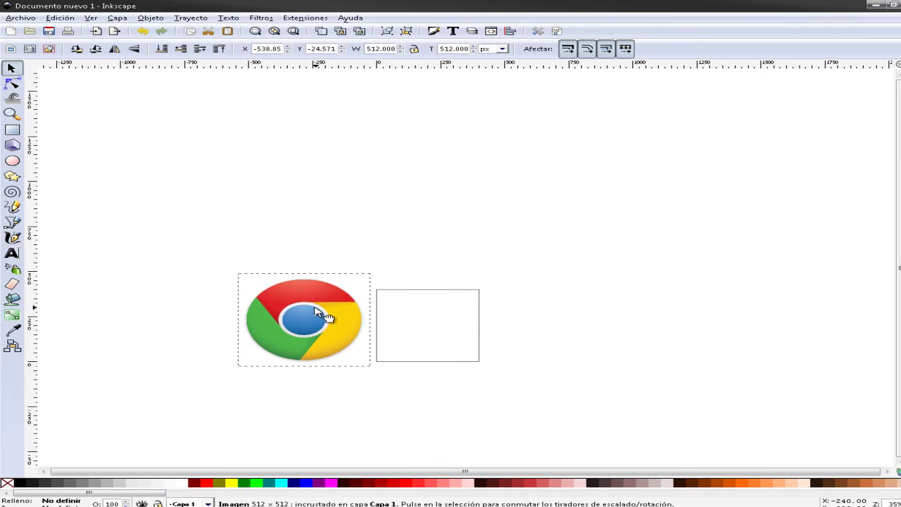
left_click(12, 114)
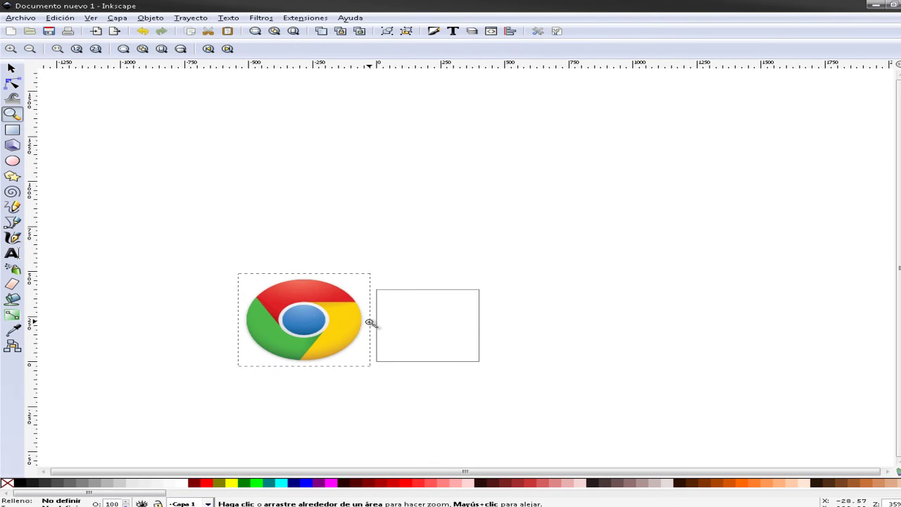
left_click(370, 322)
left_click(370, 322)
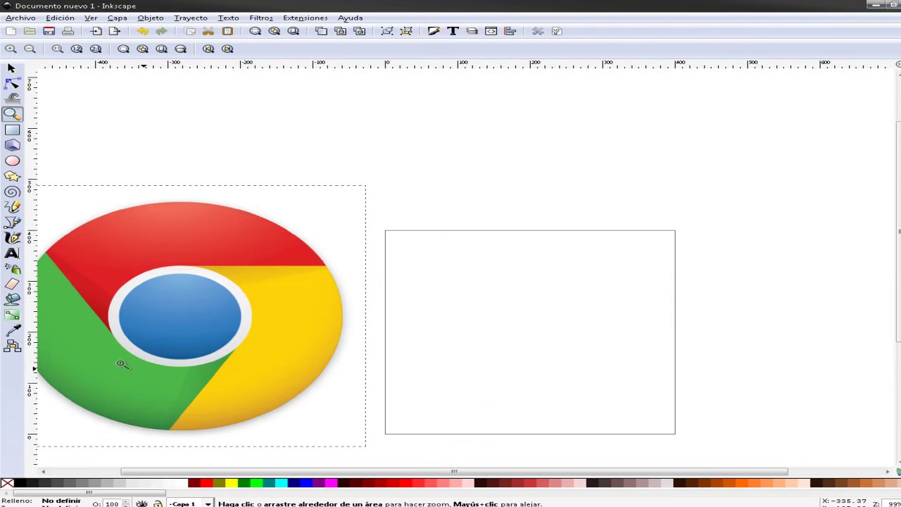
left_click(180, 247)
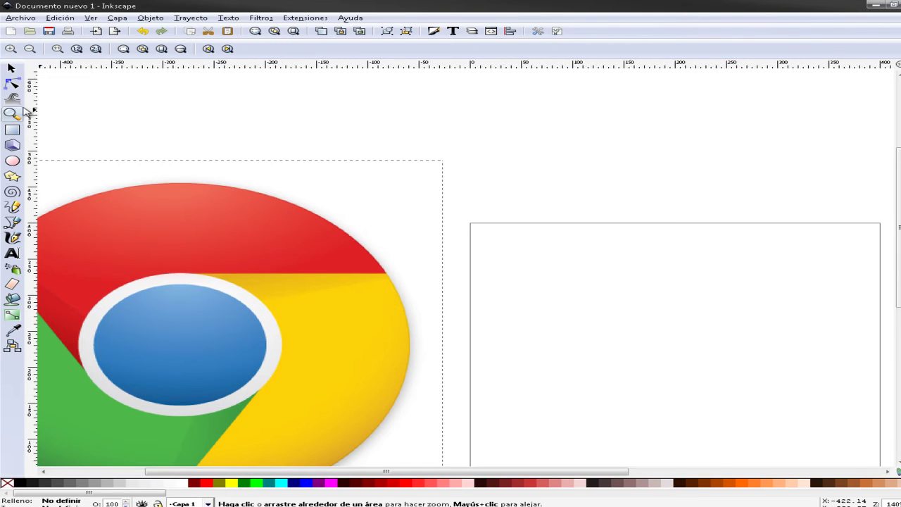
left_click(30, 48)
- Shrink the Chrome image slightly and place it just left of the page
left_click(11, 68)
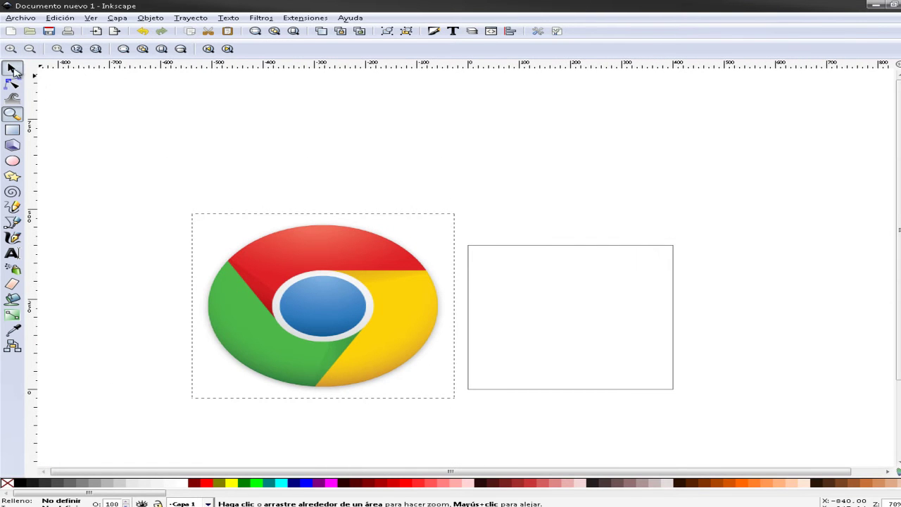
mouse_move(457, 212)
left_mouse_down()
mouse_move(441, 230)
mouse_move(404, 239)
left_mouse_up()
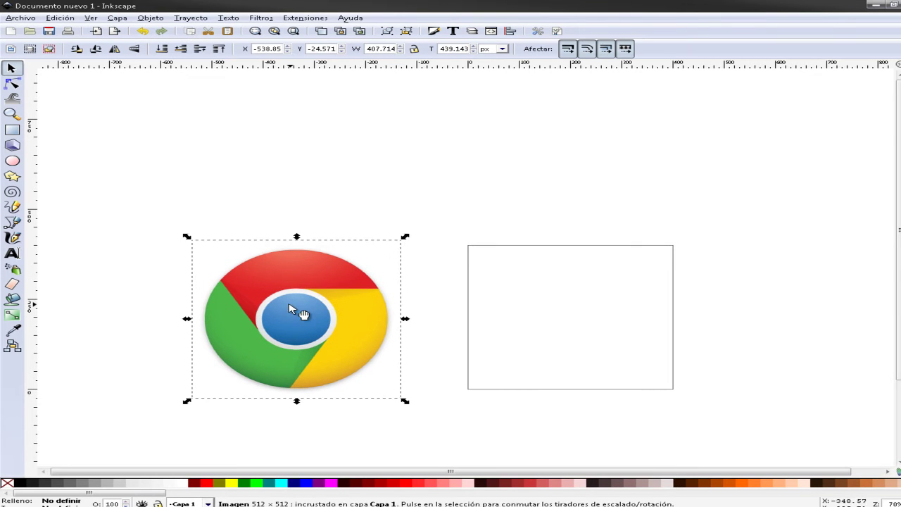
left_click_drag(298, 310, 348, 303)
left_click(134, 161)
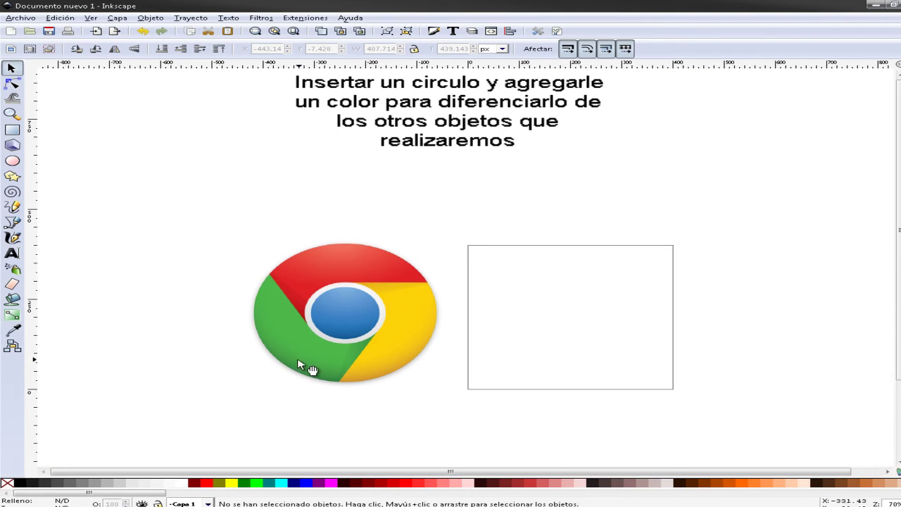
- Draw an ellipse inside the square page
left_click(13, 162)
left_click_drag(506, 264, 670, 381)
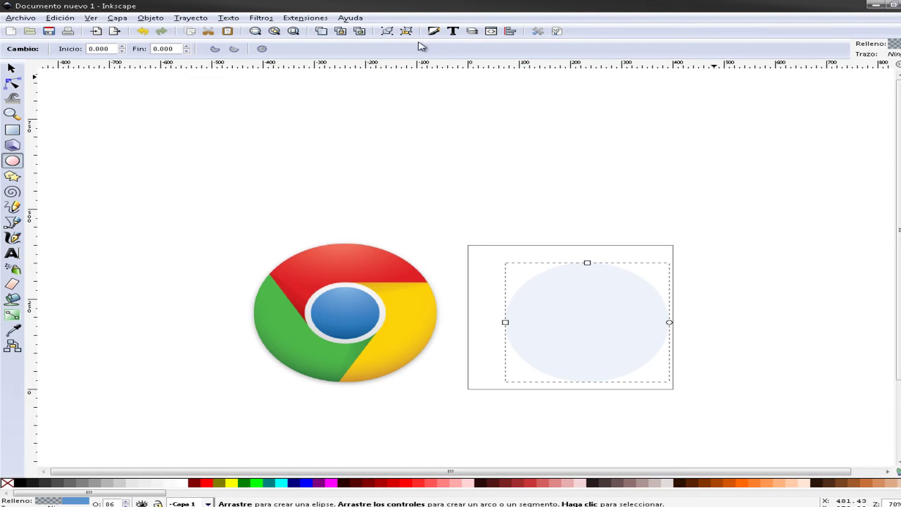
left_click(11, 68)
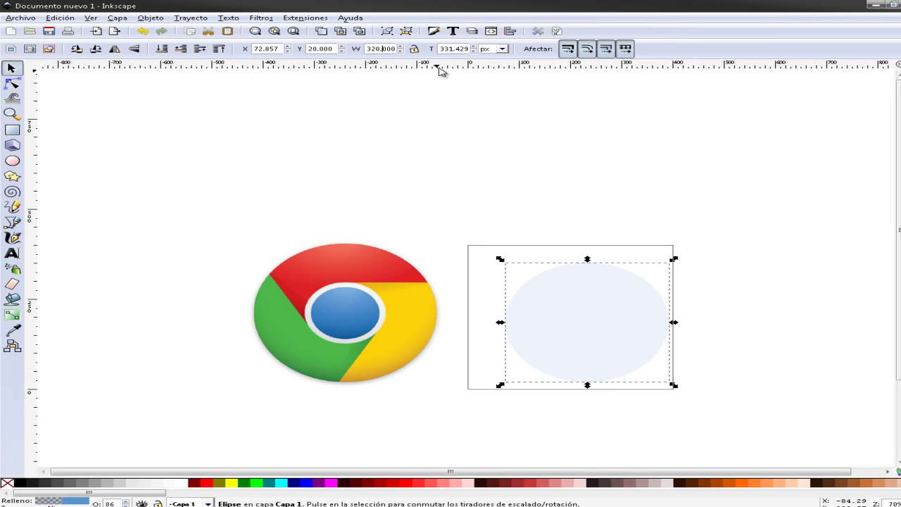
- Size the ellipse to 400 × 400 px and fill it with Navy from the palette
double_click(380, 49)
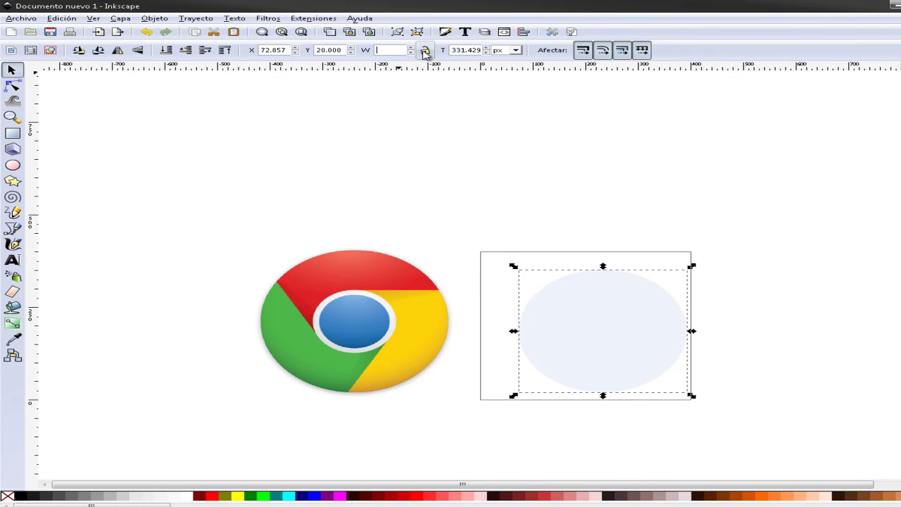
type("400")
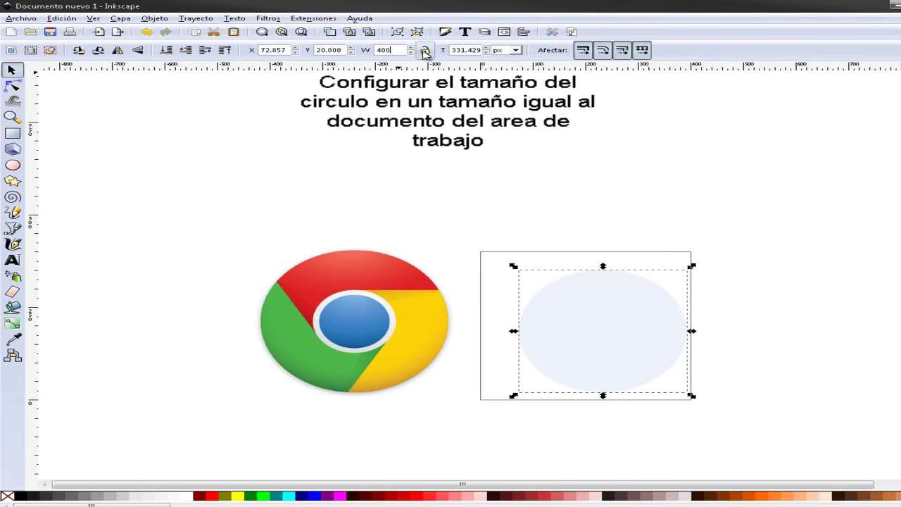
key("Tab")
type("4")
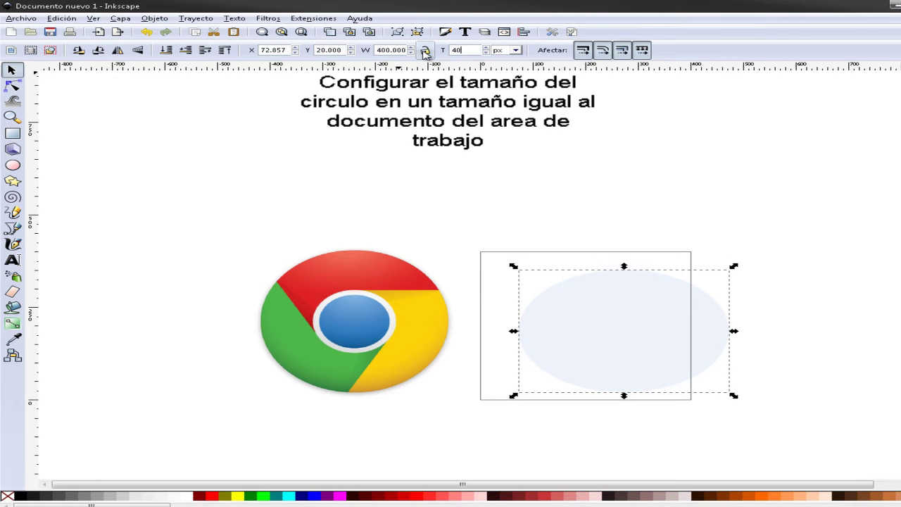
key("Return")
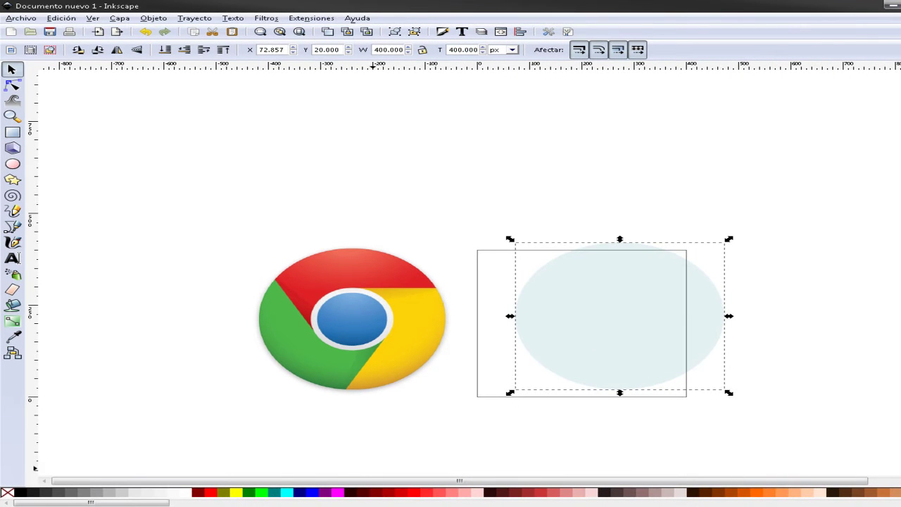
left_click(299, 493)
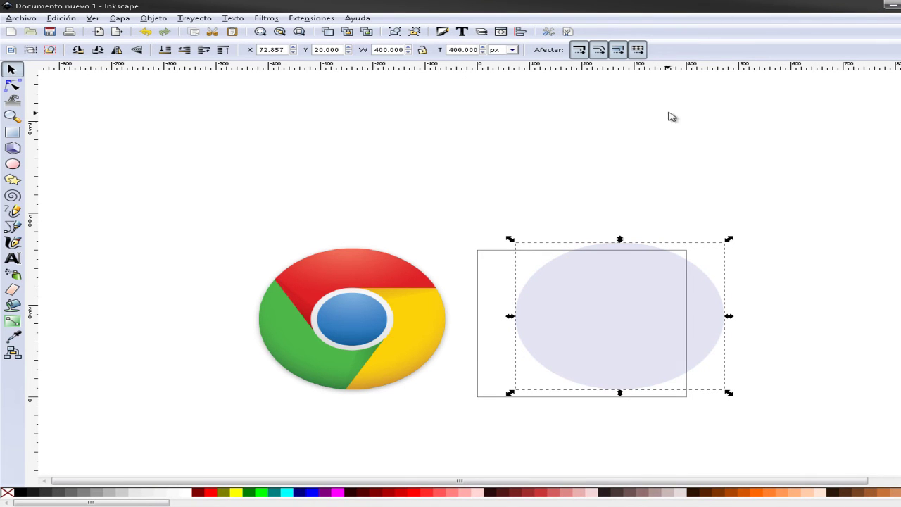
left_click(420, 144)
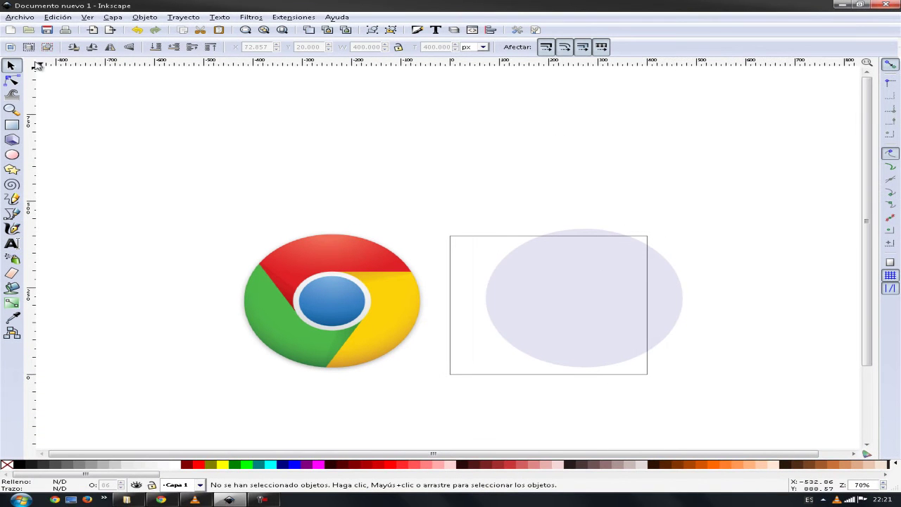
- Centre the ellipse horizontally and vertically on the page at X 0, Y 0
left_click(594, 287)
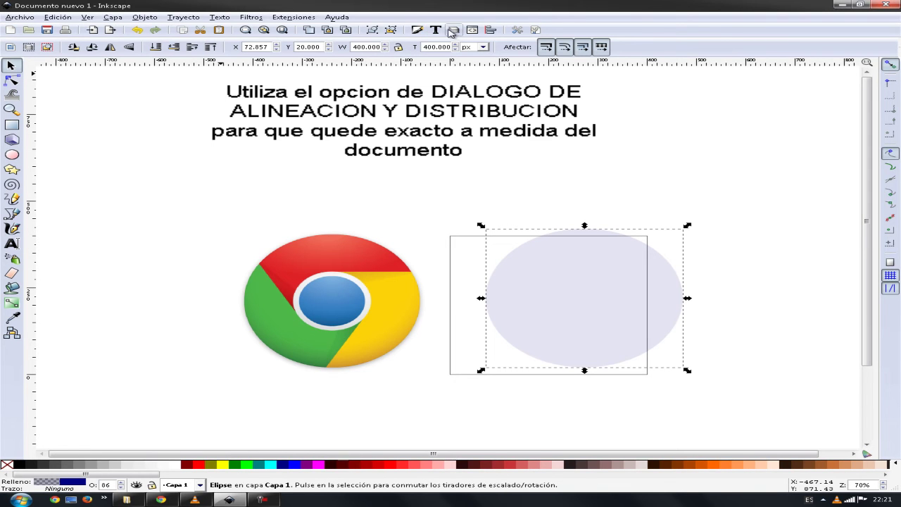
left_click(491, 30)
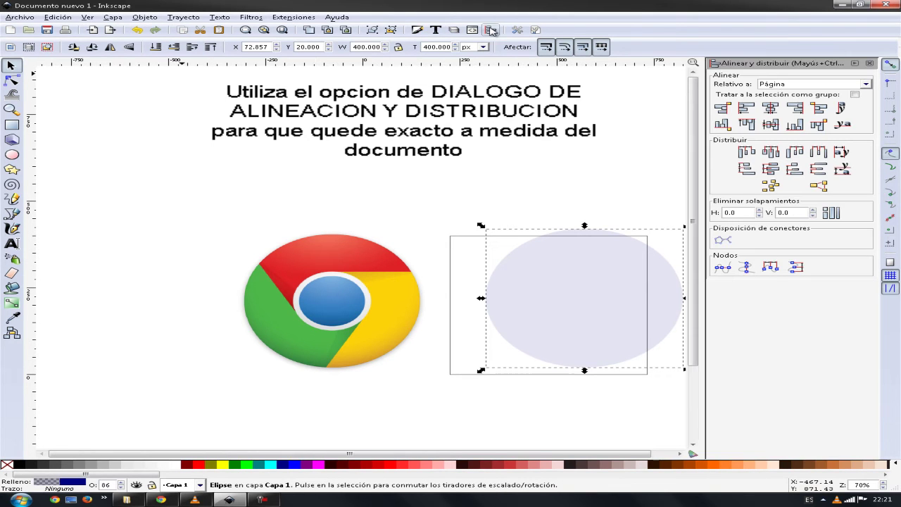
left_click(771, 108)
left_click(771, 125)
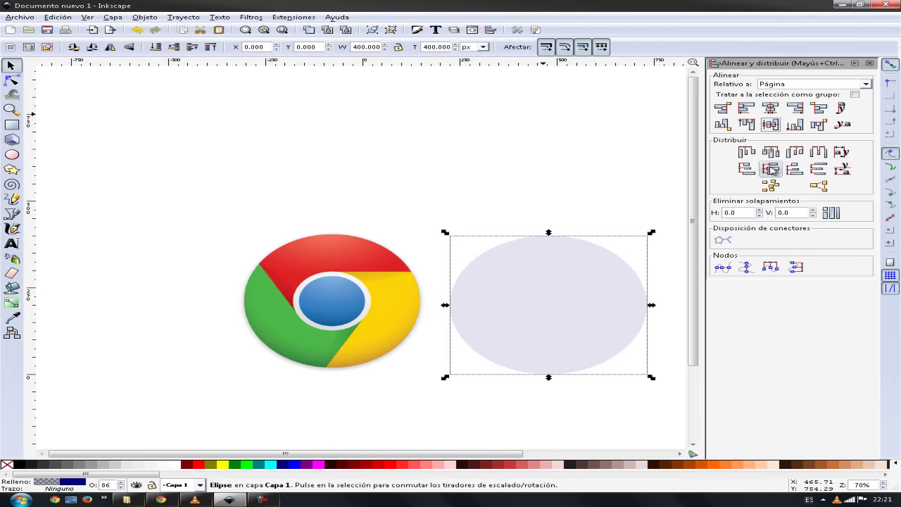
left_click(871, 64)
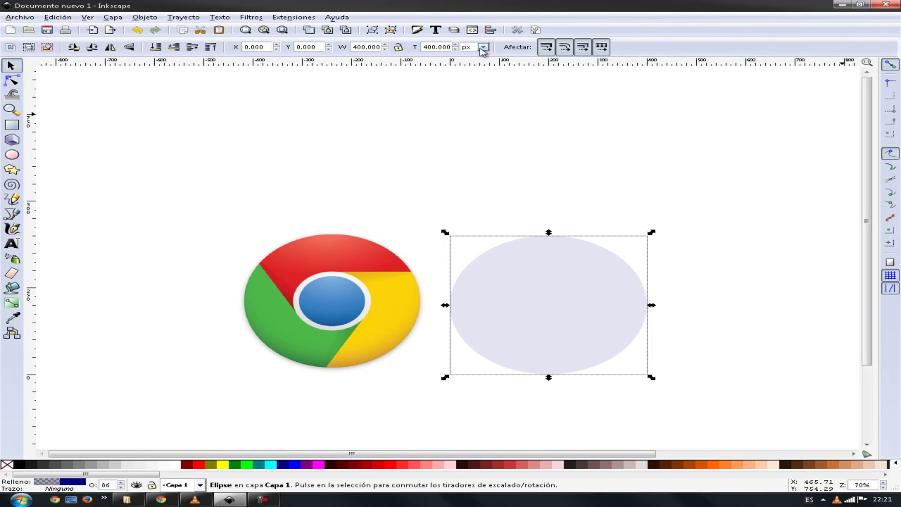
key("ctrl+shift+a")
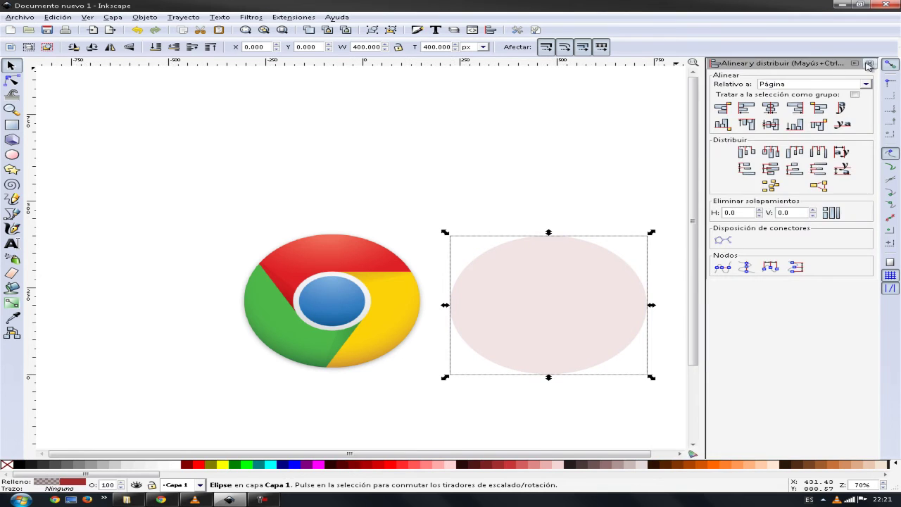
left_click(869, 64)
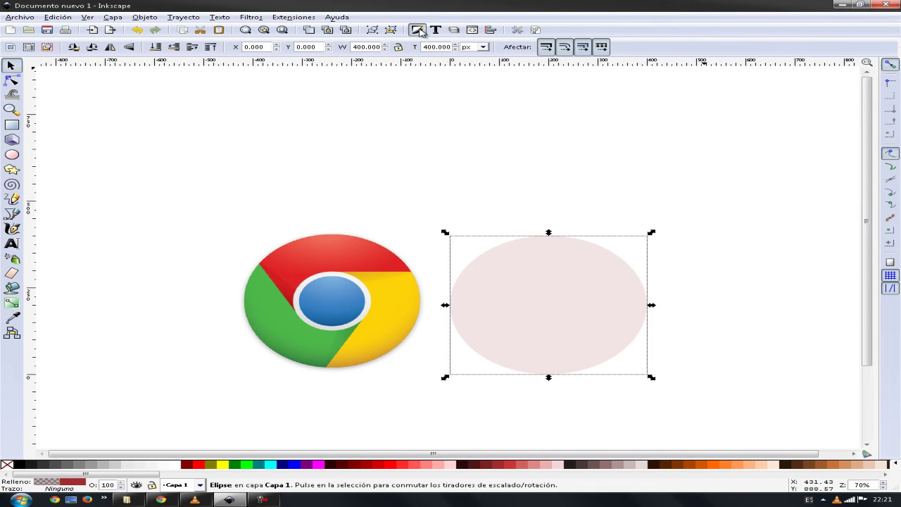
- Make the ellipse fill a solid dark red-brown a02c00ff with blue 0 and alpha 255
left_click(418, 31)
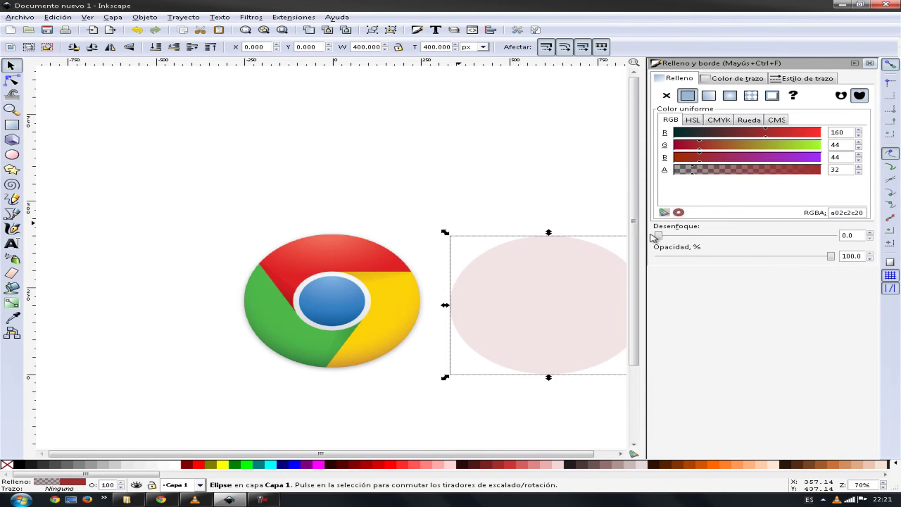
mouse_move(831, 257)
left_mouse_down()
mouse_move(656, 258)
mouse_move(863, 259)
left_mouse_up()
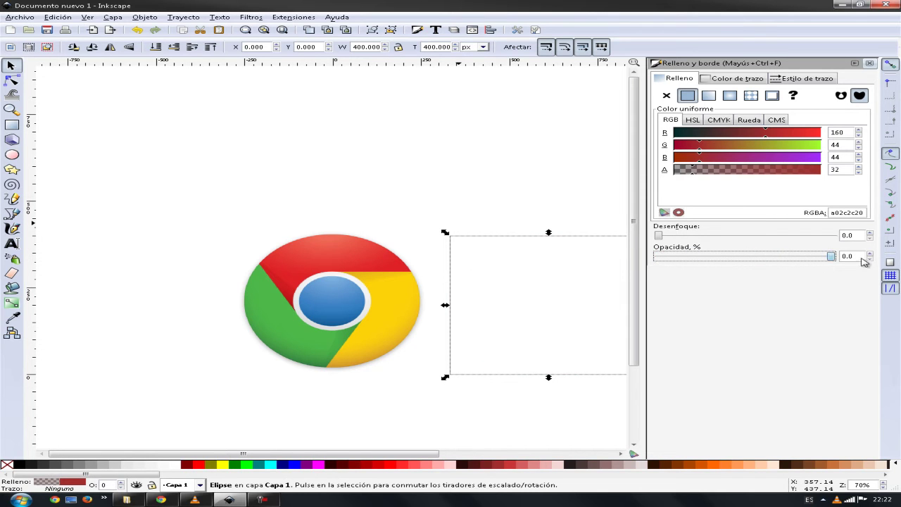
left_click_drag(704, 157, 680, 158)
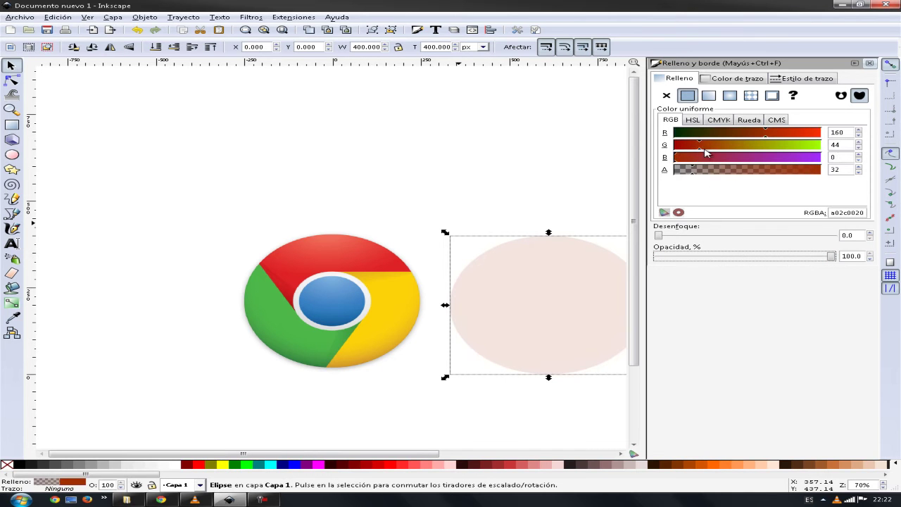
left_click_drag(699, 169, 852, 170)
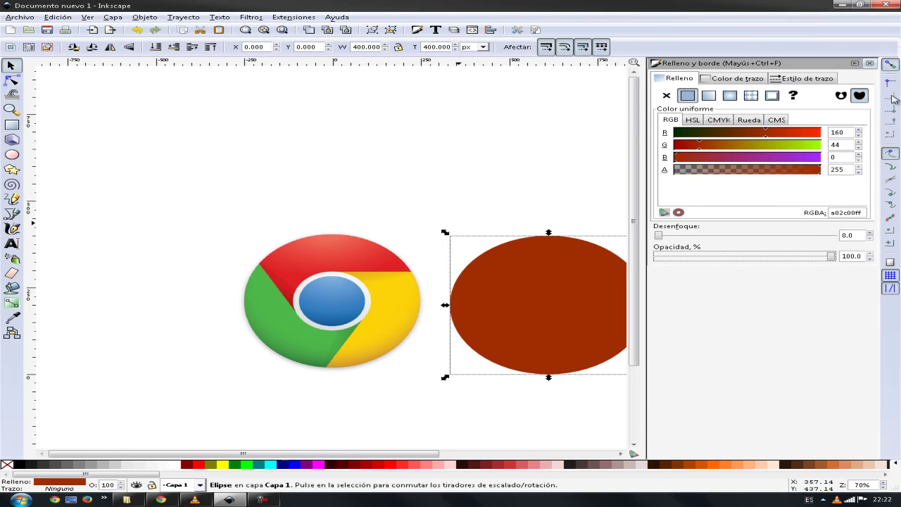
left_click(871, 63)
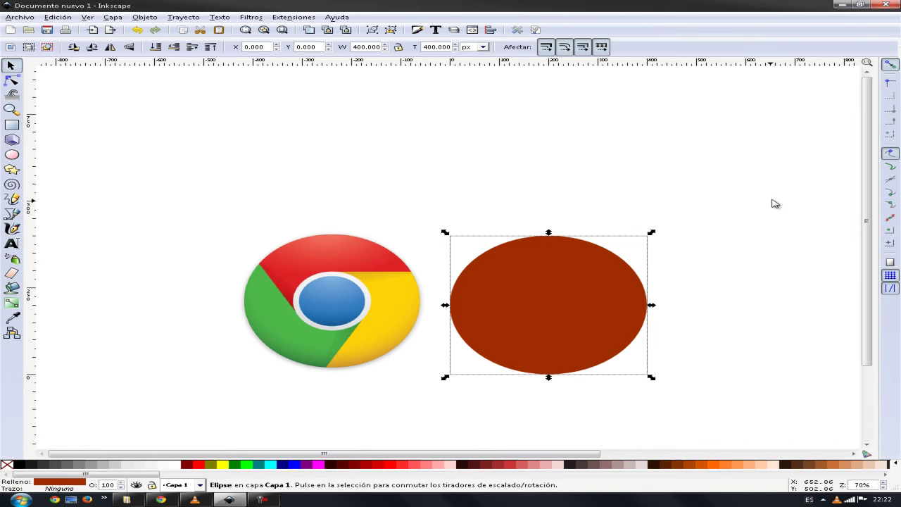
left_click(796, 187)
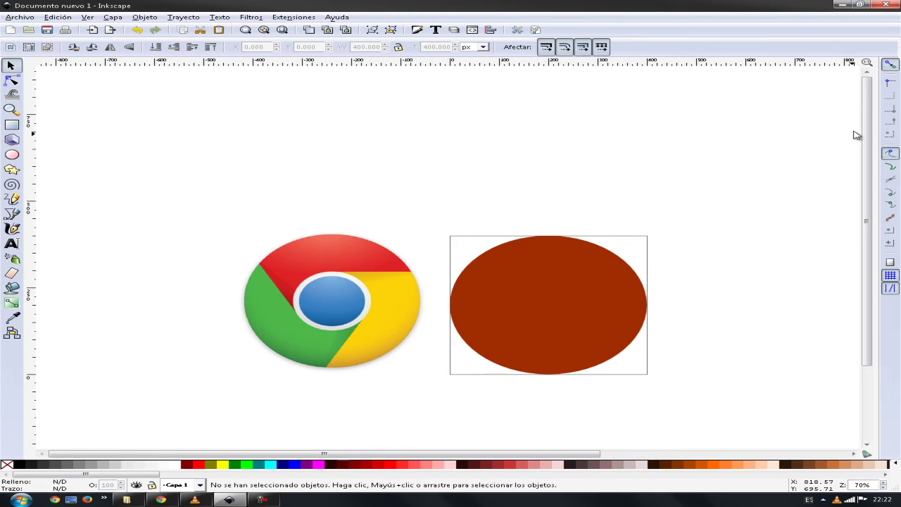
- Duplicate the brown ellipse and drag the copy slightly to the right
left_click(560, 305)
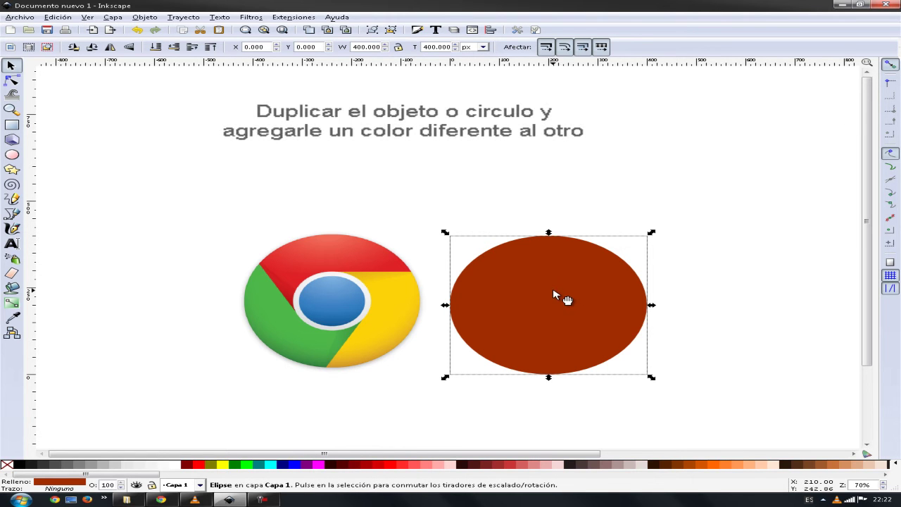
right_click(554, 291)
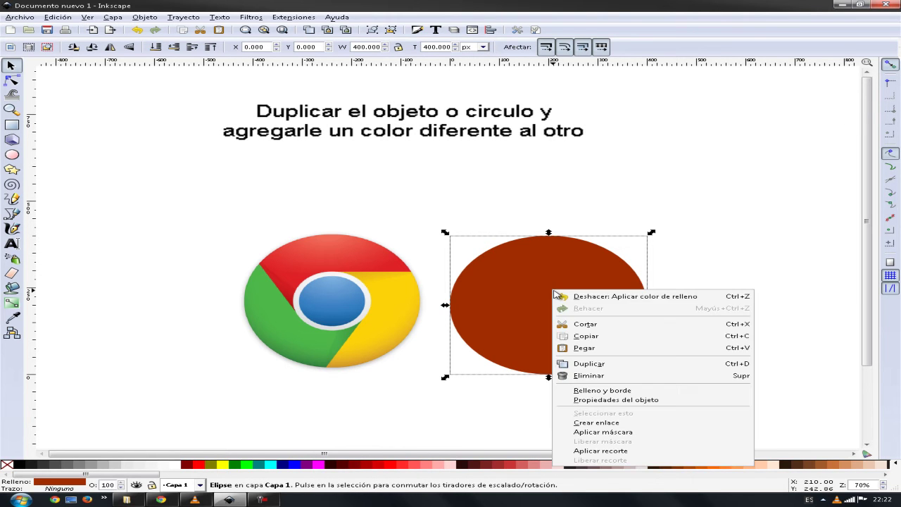
left_click(592, 365)
mouse_move(557, 298)
left_mouse_down()
mouse_move(627, 286)
mouse_move(573, 294)
left_mouse_up()
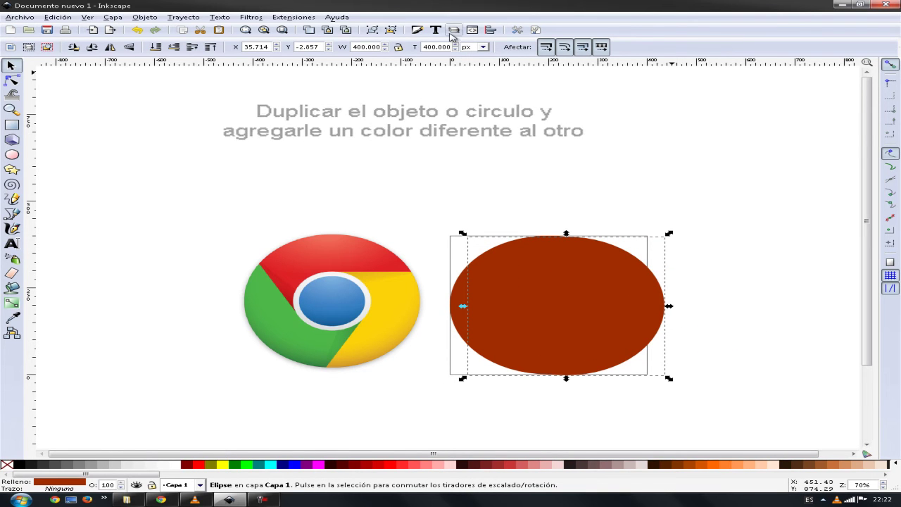
- Centre the duplicate on the page at X 0, Y 0 and fill it teal
left_click(491, 32)
left_click(771, 107)
left_click(771, 124)
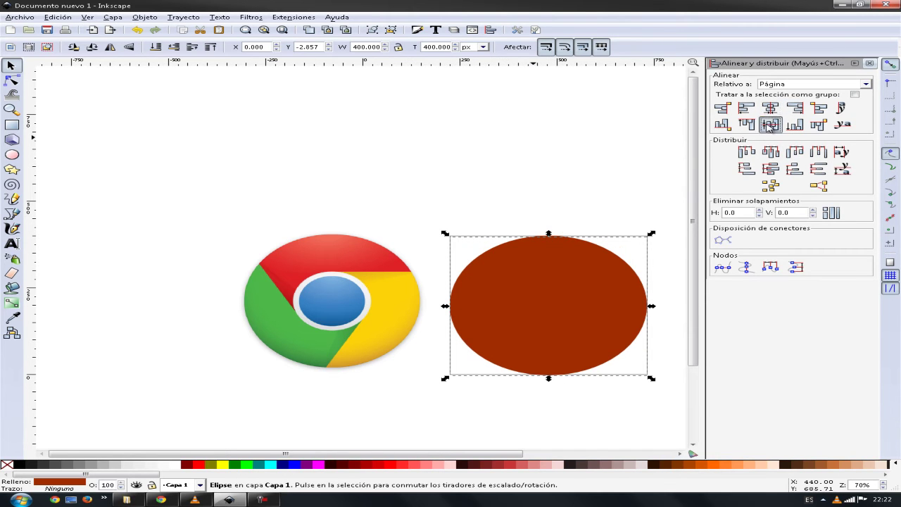
left_click(260, 465)
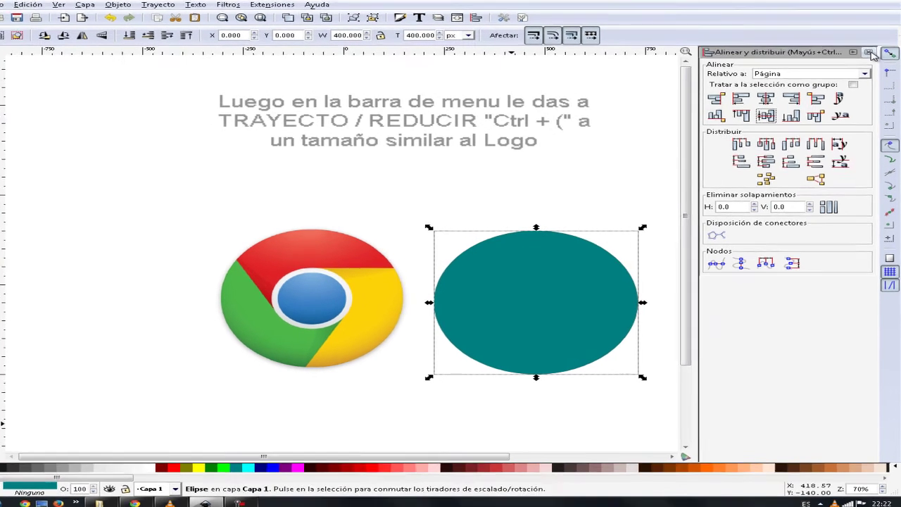
left_click(870, 62)
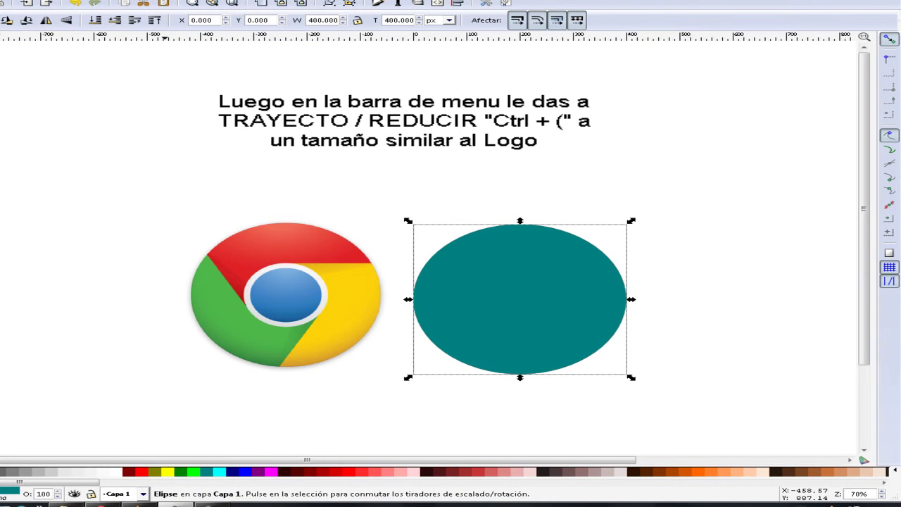
key("alt+t")
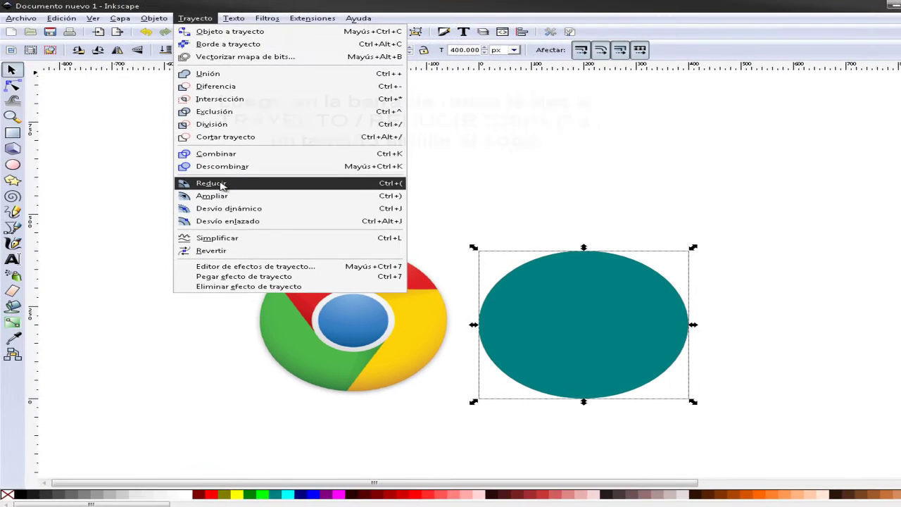
- Inset the teal ellipse to about 168 px wide, leaving a thick brown ring
left_click(190, 173)
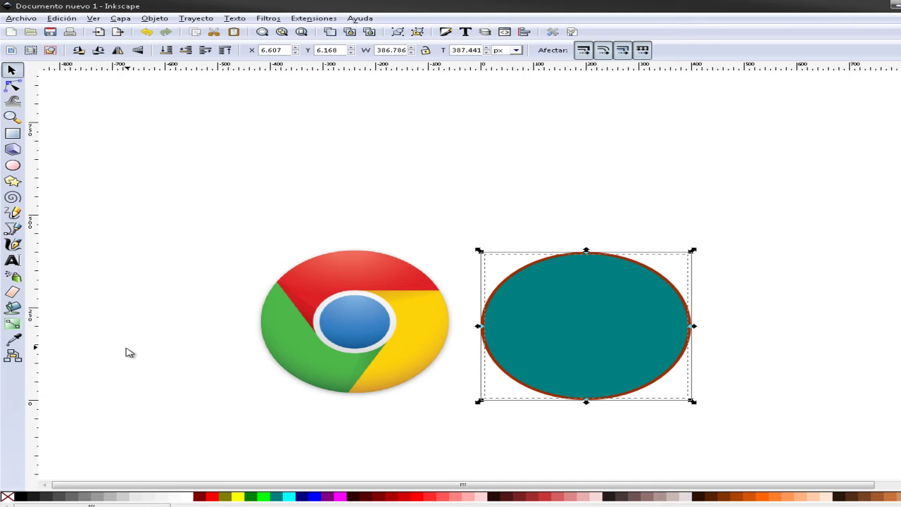
key("ctrl+parenleft")
key("ctrl+parenleft")
key("ctrl+parenleft")
key("ctrl+parenleft")
key("ctrl+parenleft")
key("ctrl+parenleft")
key("ctrl+parenleft")
key("ctrl+parenleft")
key("ctrl+parenleft")
key("ctrl+parenleft")
key("ctrl+parenleft")
key("ctrl+parenleft")
key("ctrl+parenleft")
key("ctrl+parenleft")
key("ctrl+parenleft")
key("ctrl+parenleft")
key("ctrl+parenleft")
key("ctrl+parenleft")
key("ctrl+parenleft")
key("ctrl+parenleft")
key("ctrl+parenleft")
key("ctrl+parenleft")
key("ctrl+parenleft")
key("ctrl+parenleft")
key("ctrl+parenright")
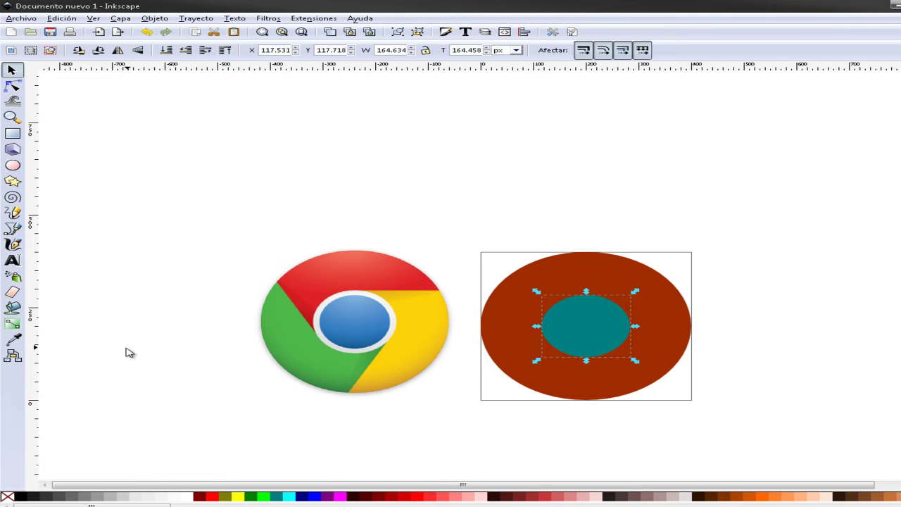
left_click(407, 152)
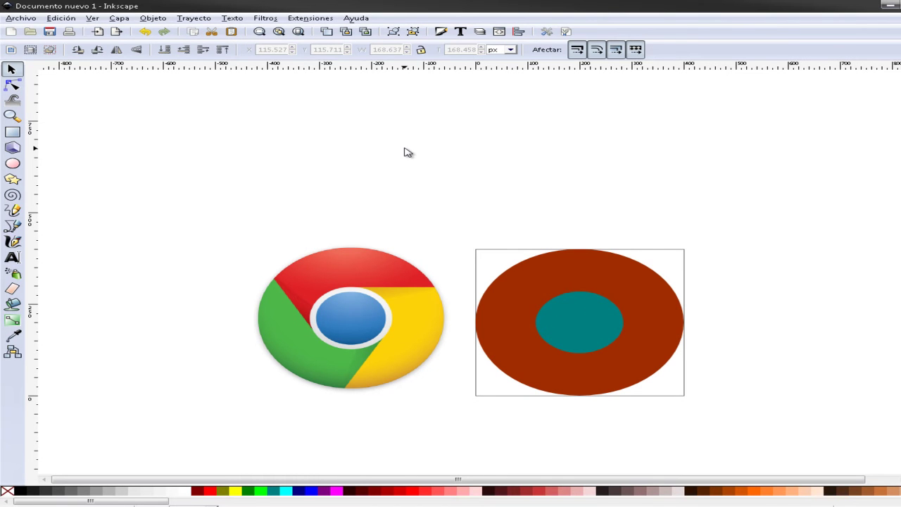
left_click(573, 328)
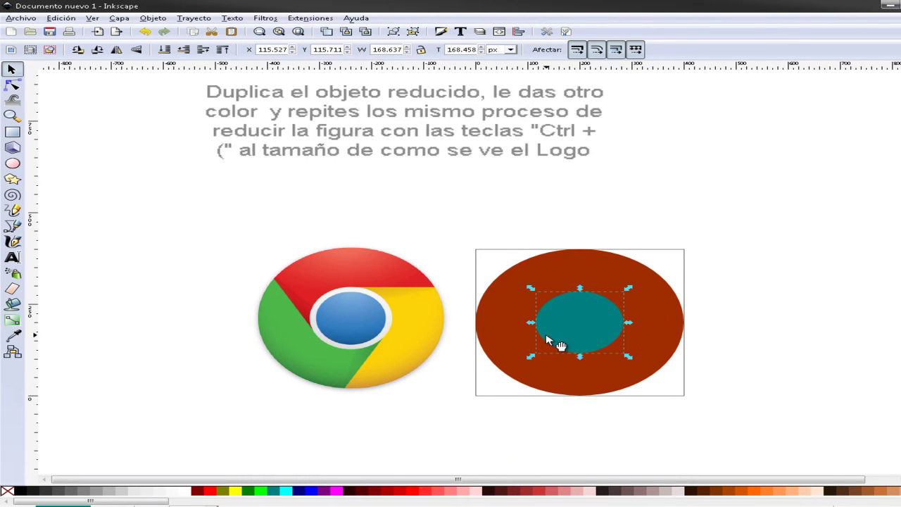
- Duplicate the teal ellipse and centre the copy on the page
left_click(569, 328)
right_click(572, 324)
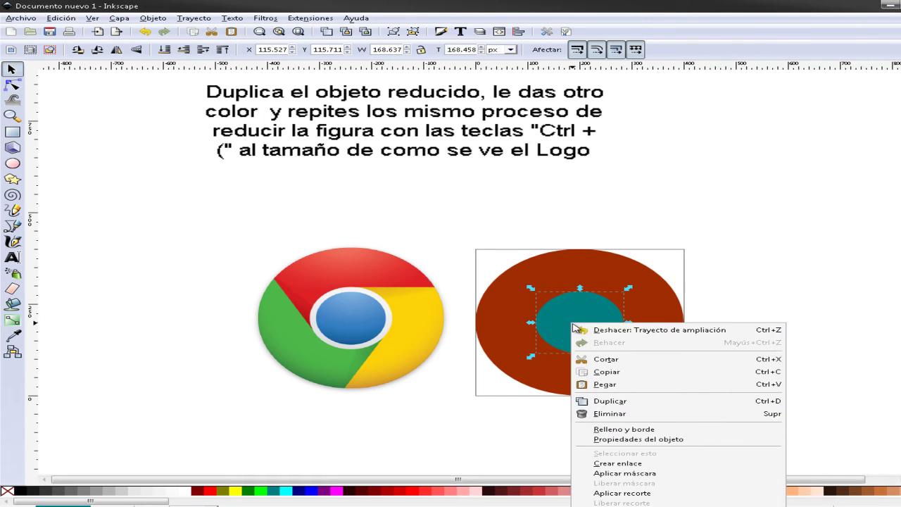
left_click(625, 403)
mouse_move(584, 342)
left_mouse_down()
mouse_move(666, 323)
mouse_move(580, 324)
left_mouse_up()
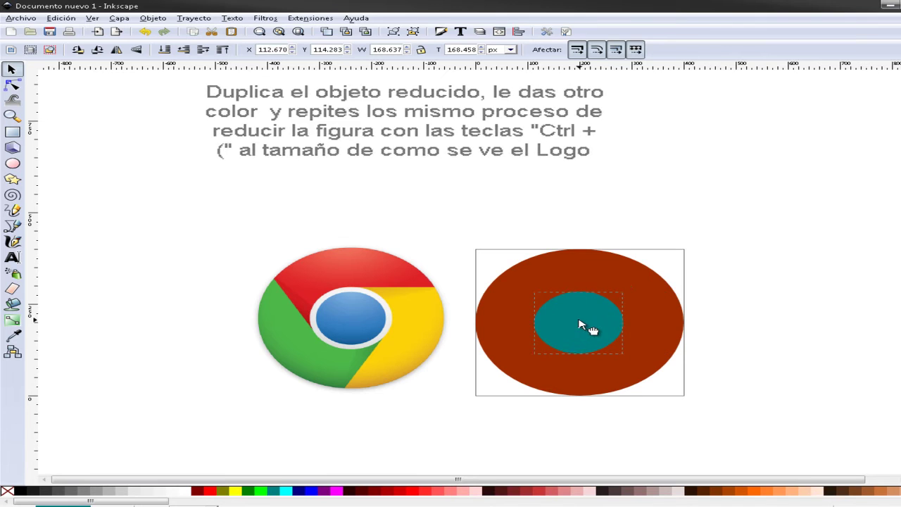
left_click(519, 31)
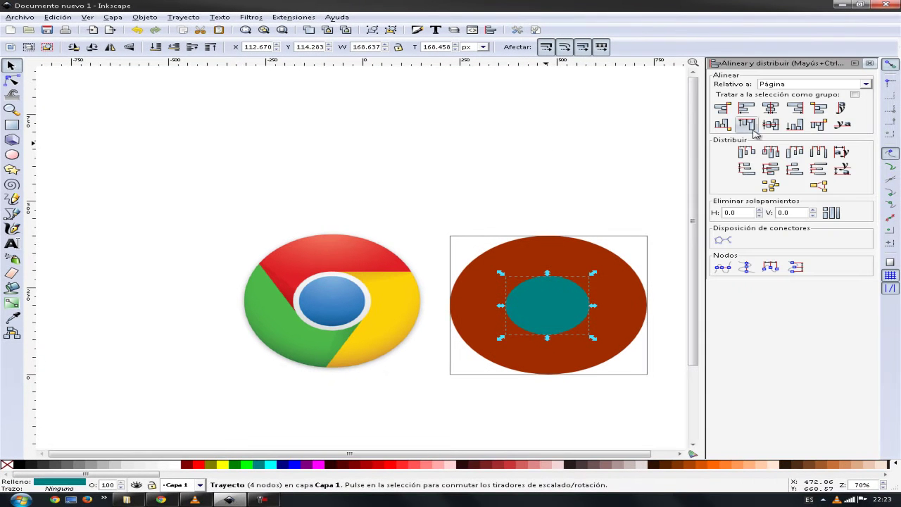
left_click(770, 108)
left_click(770, 124)
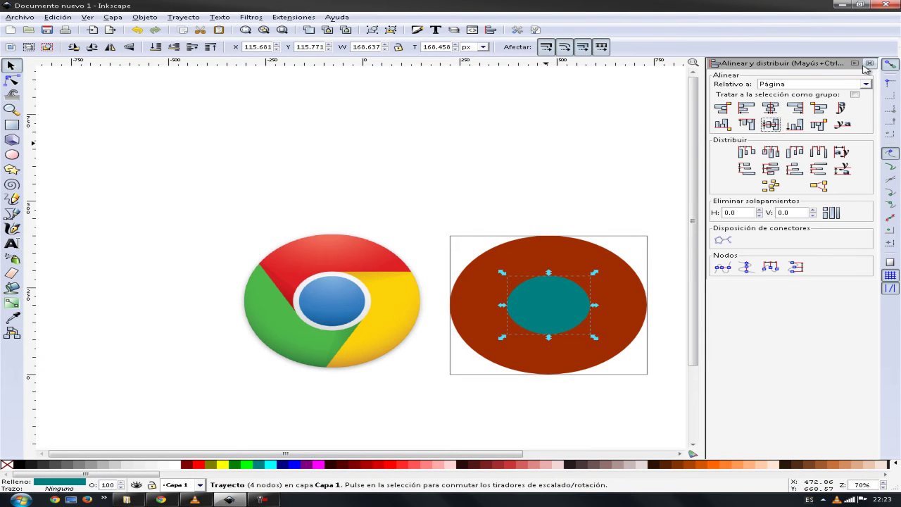
left_click(868, 64)
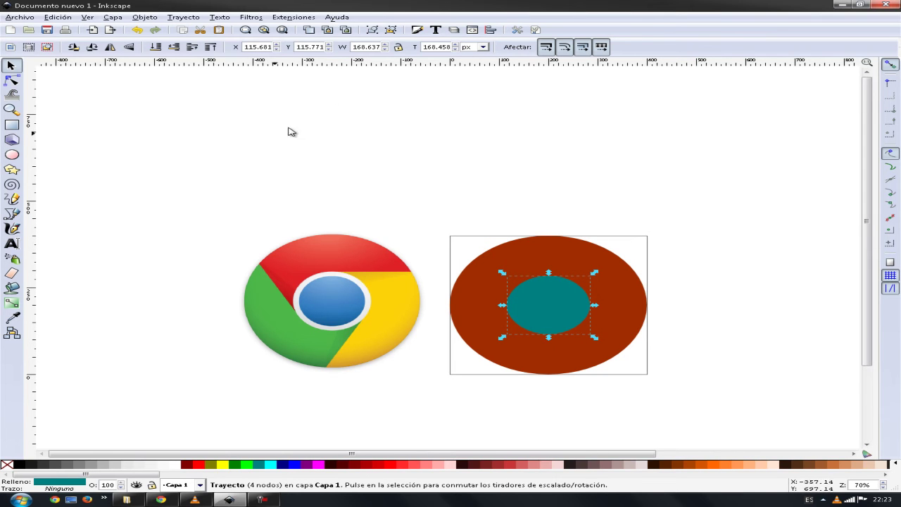
- Inset the copy, fill it green and outset it slightly to about 140 px wide
key("comma")
key("comma")
key("comma")
key("comma")
key("comma")
key("comma")
key("comma")
key("comma")
key("comma")
key("comma")
key("comma")
key("comma")
key("comma")
key("comma")
key("comma")
key("comma")
key("comma")
key("comma")
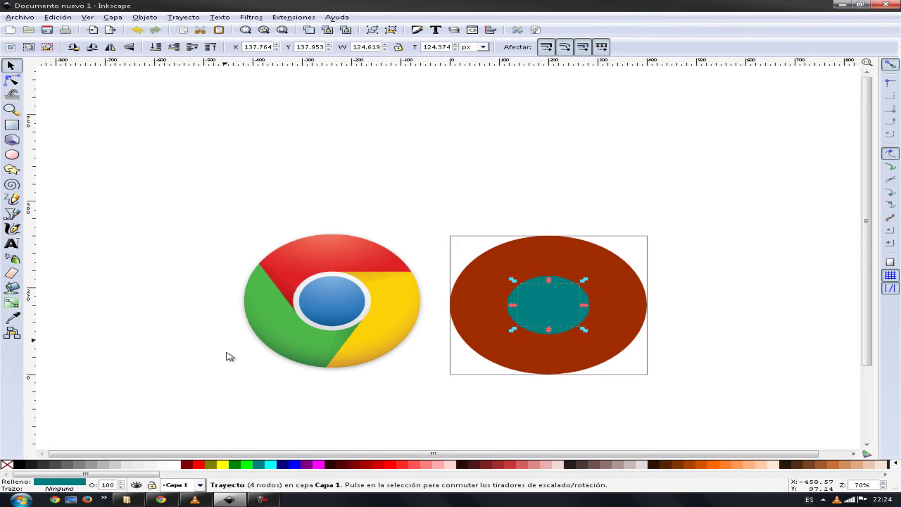
left_click(235, 466)
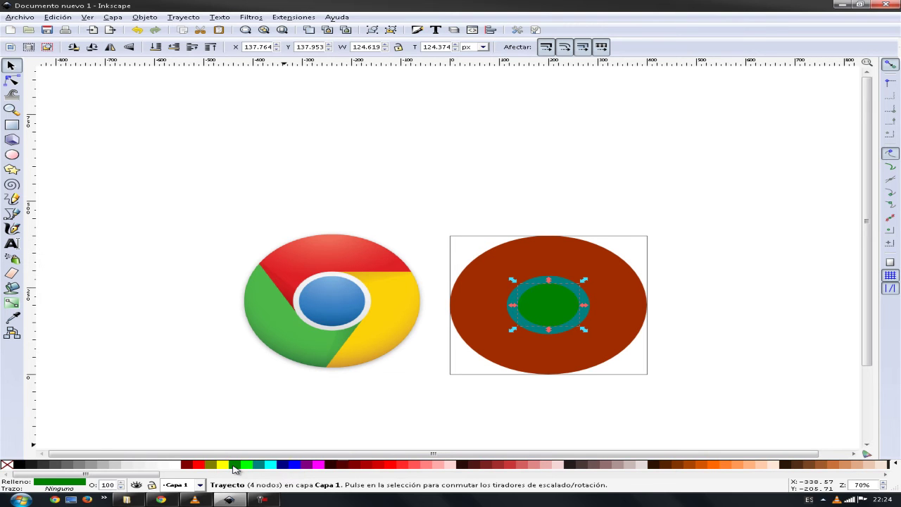
key("period")
key("period")
key("period")
key("period")
key("period")
key("period")
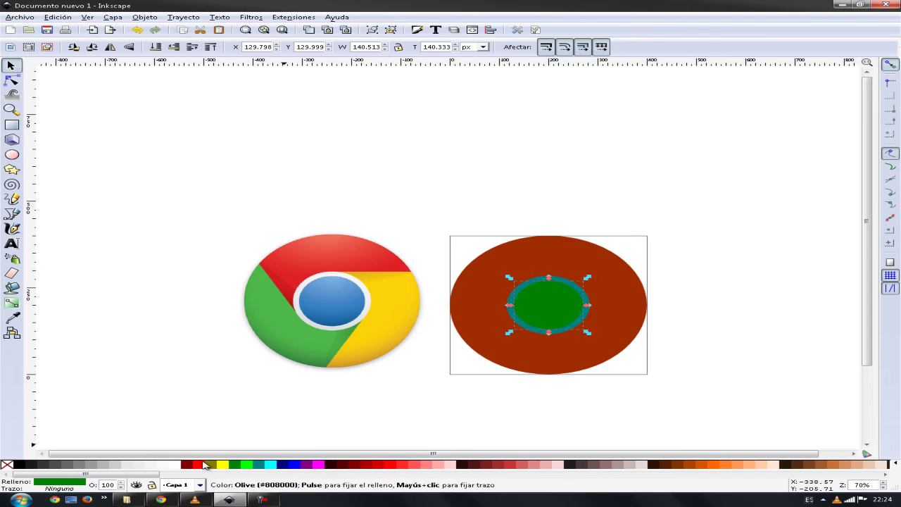
left_click(418, 364)
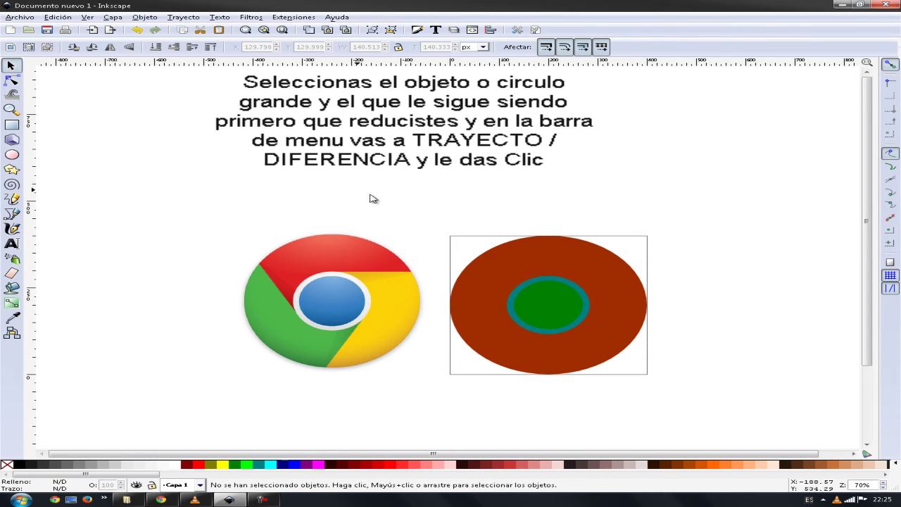
- Subtract the teal ellipse from the brown ellipse, leaving a white gap around the green centre, then deselect
left_click(531, 284)
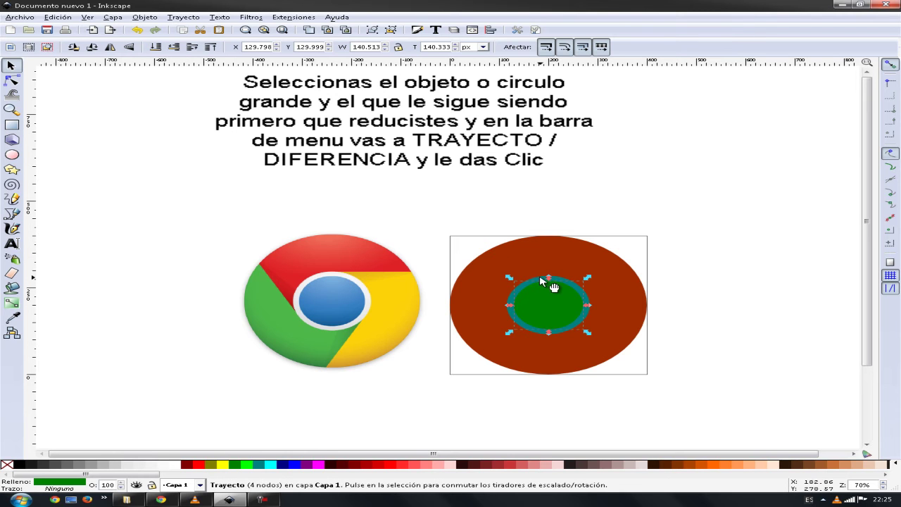
left_click(554, 280)
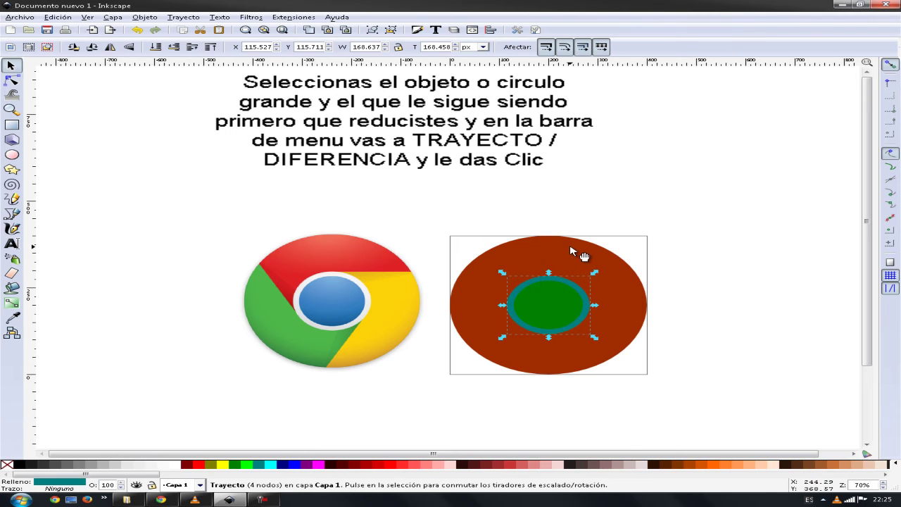
left_click(571, 252, "shift")
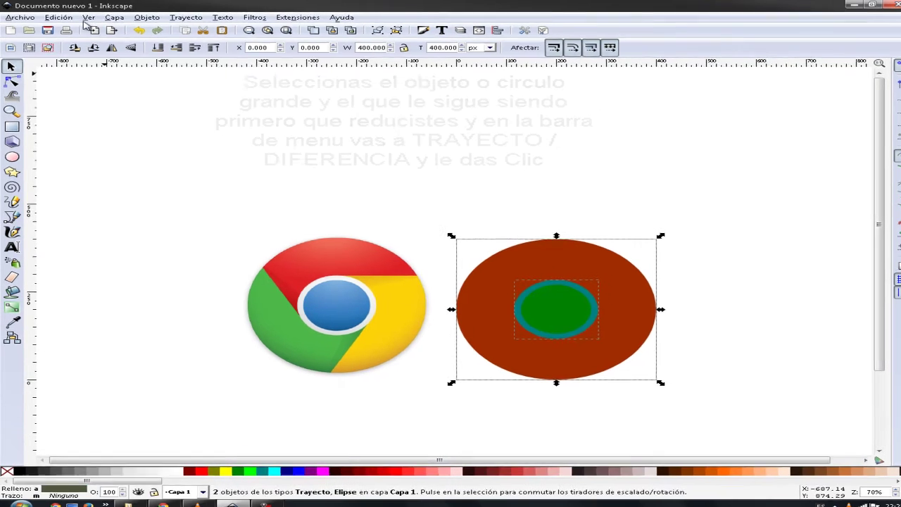
left_click(162, 21)
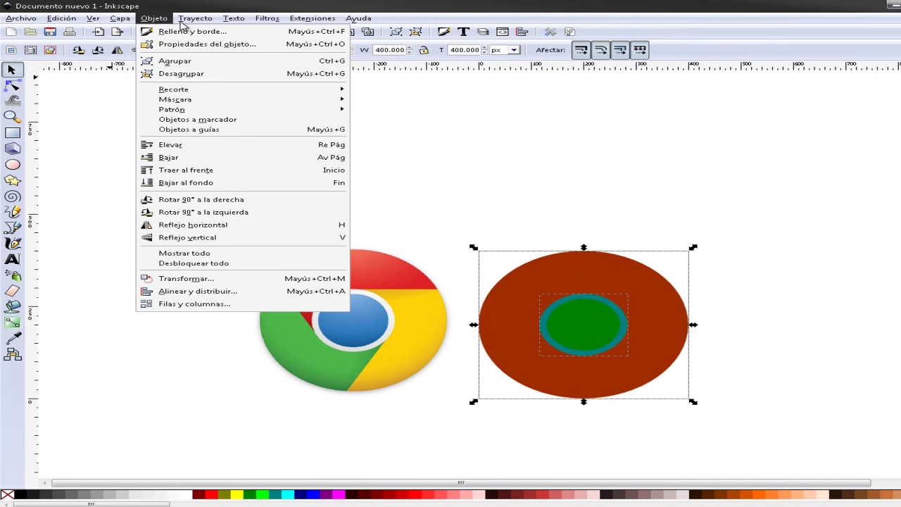
mouse_move(195, 18)
left_click(213, 86)
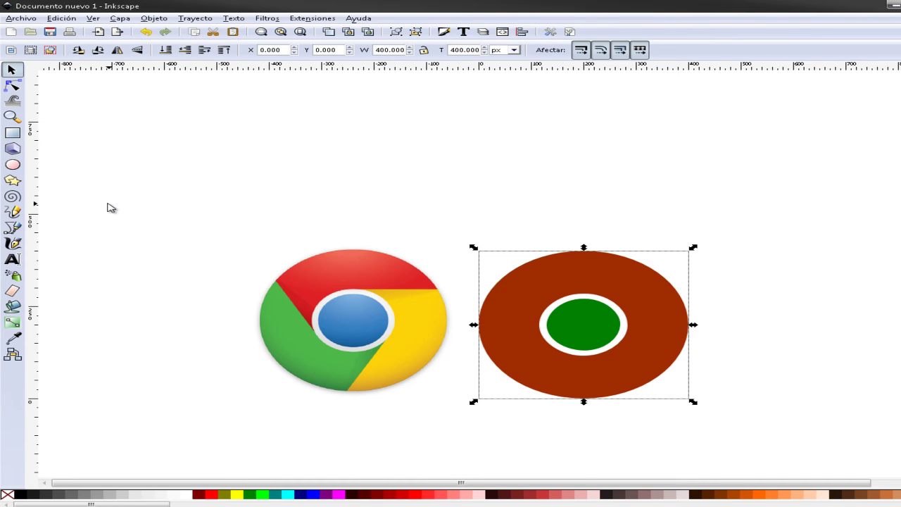
key("Escape")
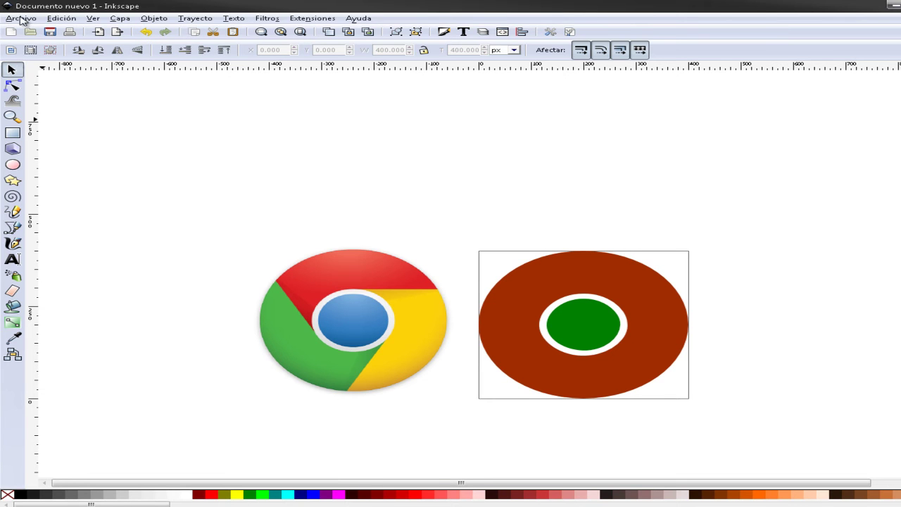
- Turn off 'Mostrar borde del papel' in Document Properties and close the dialog
left_click(21, 18)
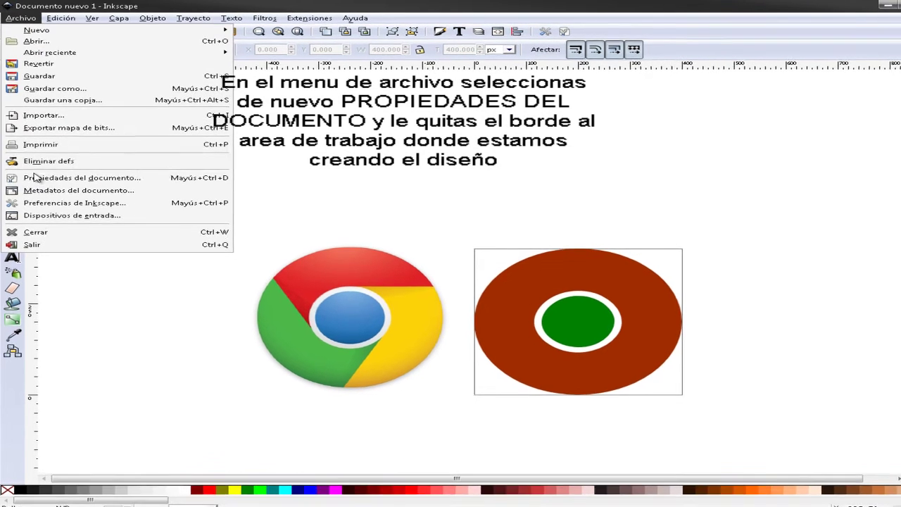
left_click(49, 177)
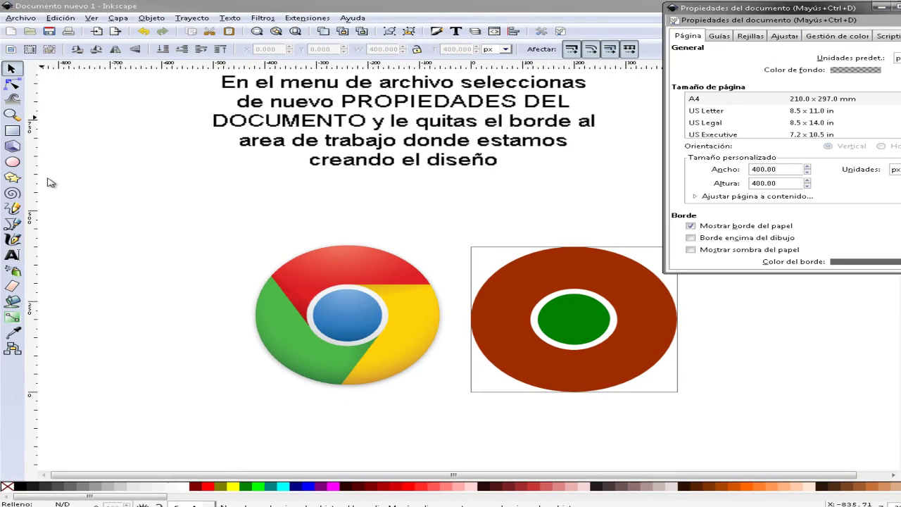
left_click(740, 228)
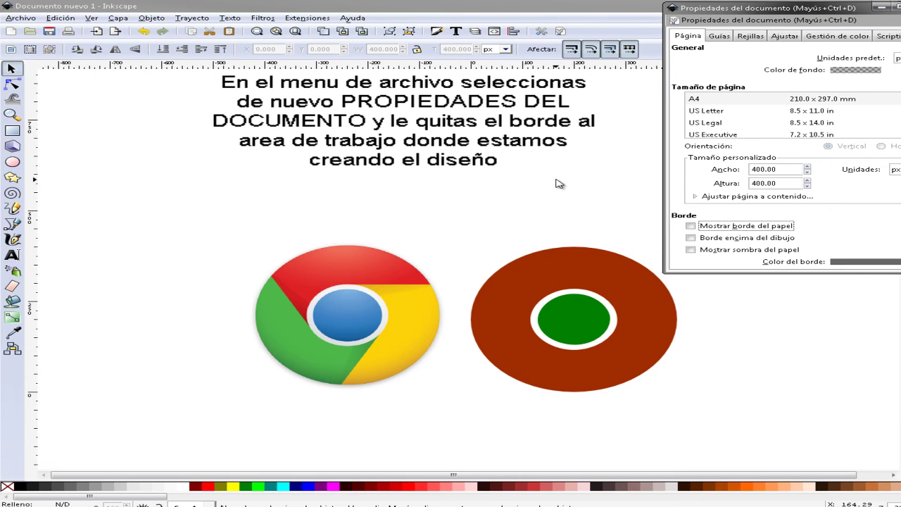
key("alt+F4")
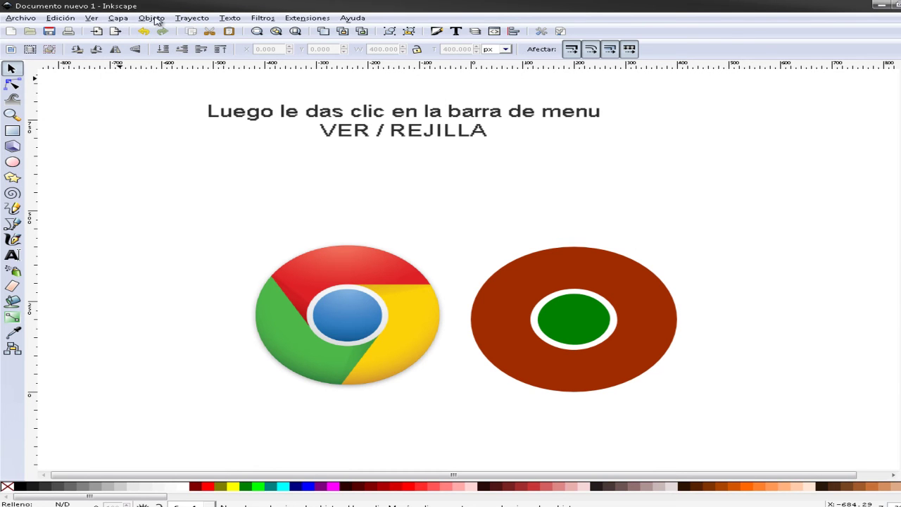
- With the grid shown temporarily, place horizontal and vertical guides crossing at the logo's centre
left_click(84, 17)
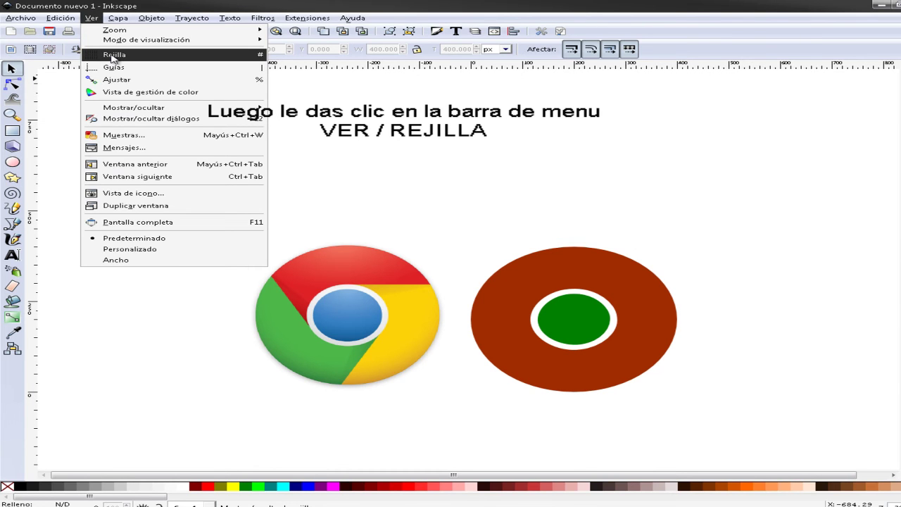
left_click(113, 55)
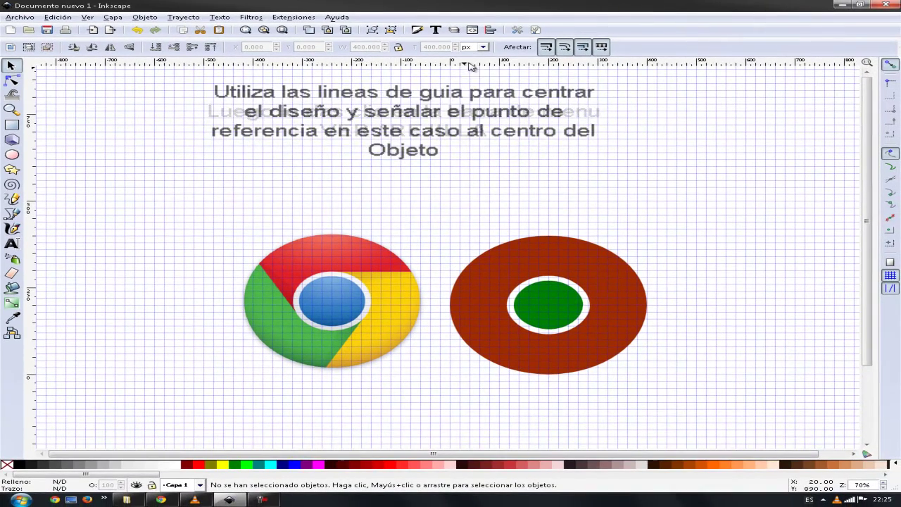
left_click_drag(533, 62, 551, 308)
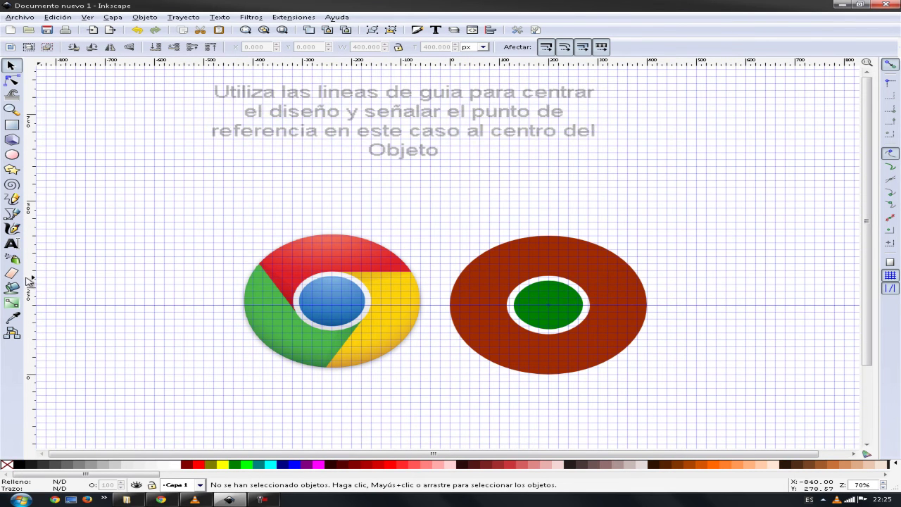
left_click_drag(30, 274, 550, 308)
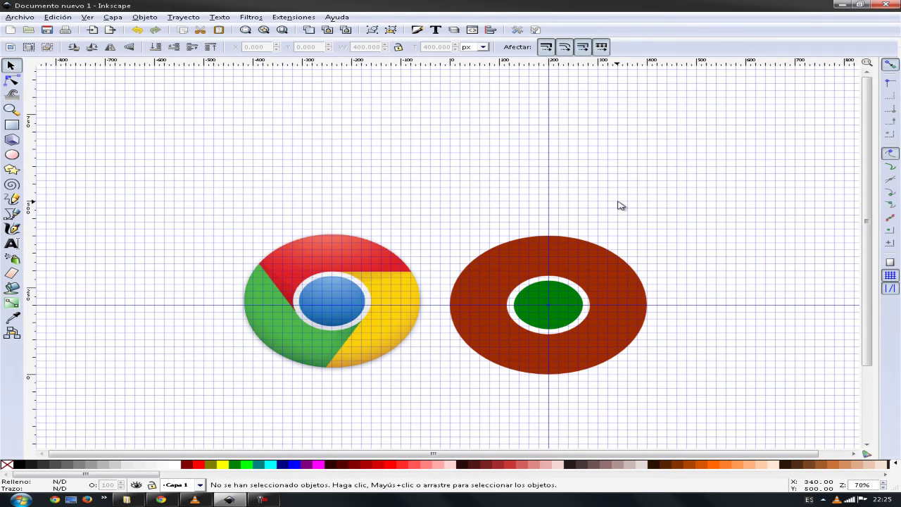
left_click(88, 16)
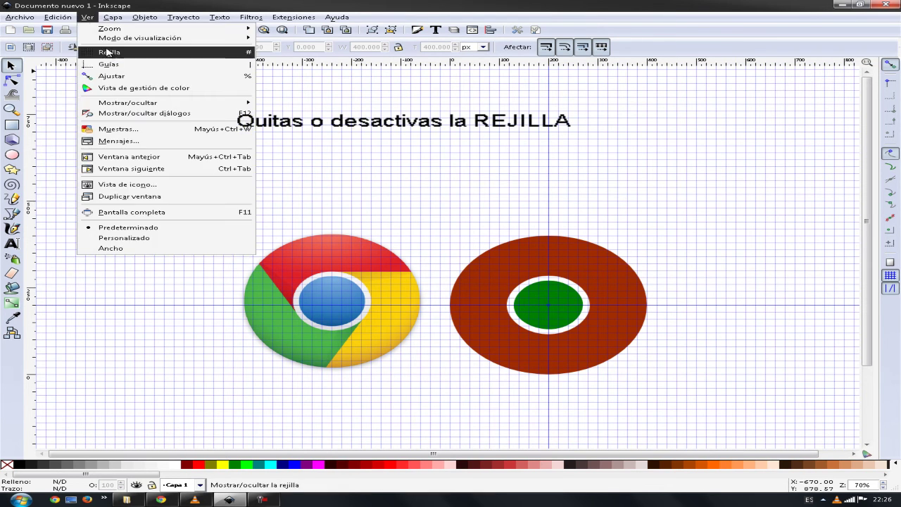
left_click(109, 53)
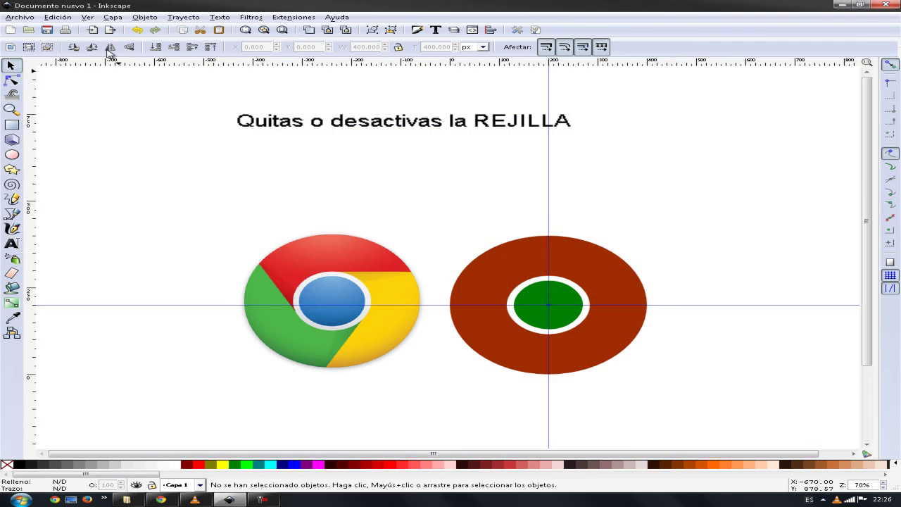
left_click(11, 216)
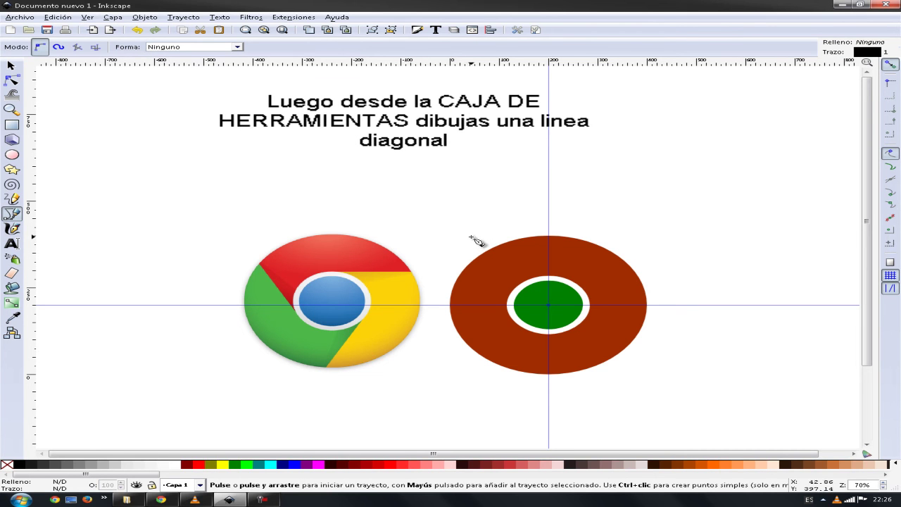
- Draw a straight diagonal line from the upper left of the brown ellipse down into the white ring
left_click(458, 244)
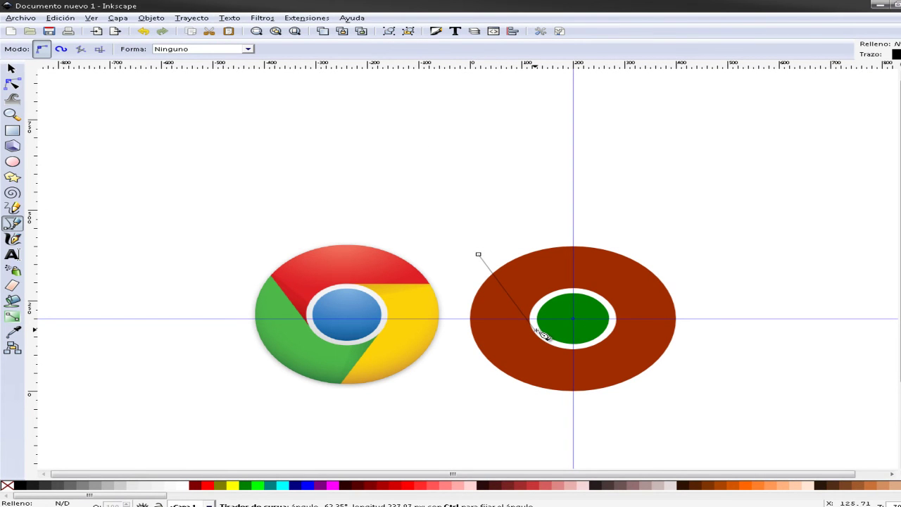
key("Escape")
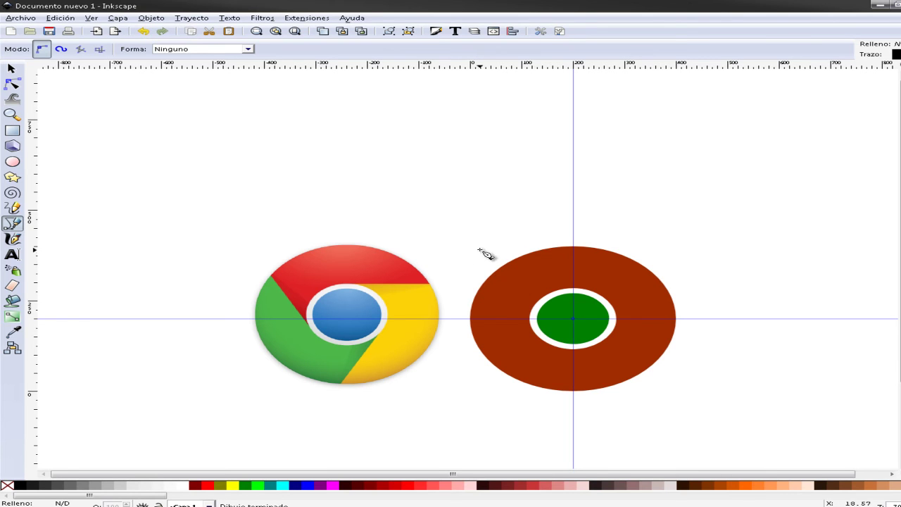
left_click_drag(481, 249, 542, 336)
key("Return")
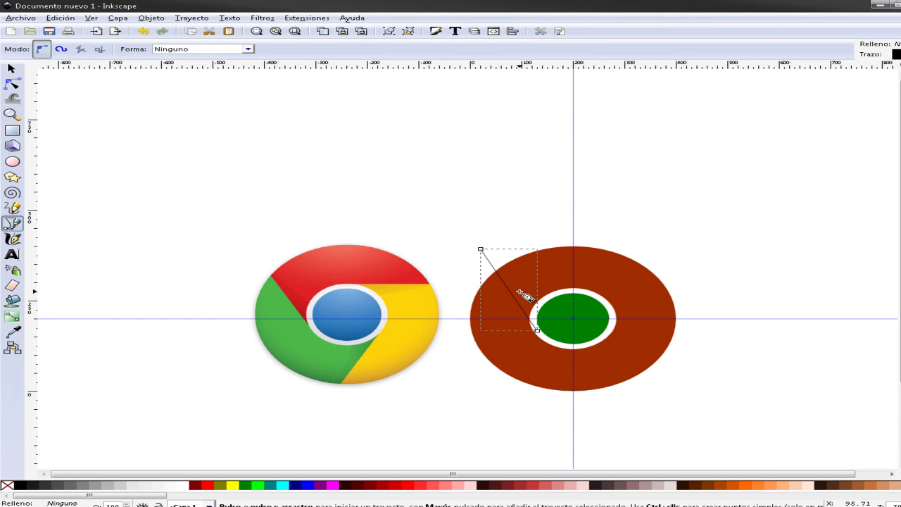
left_click(11, 68)
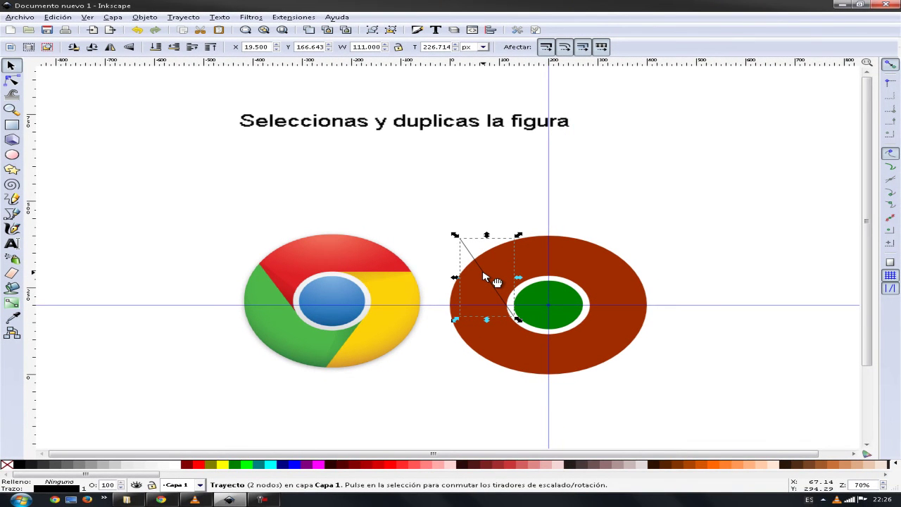
- Duplicate the diagonal line and rotate the copy around the guide crossing so it extends right
right_click(483, 276)
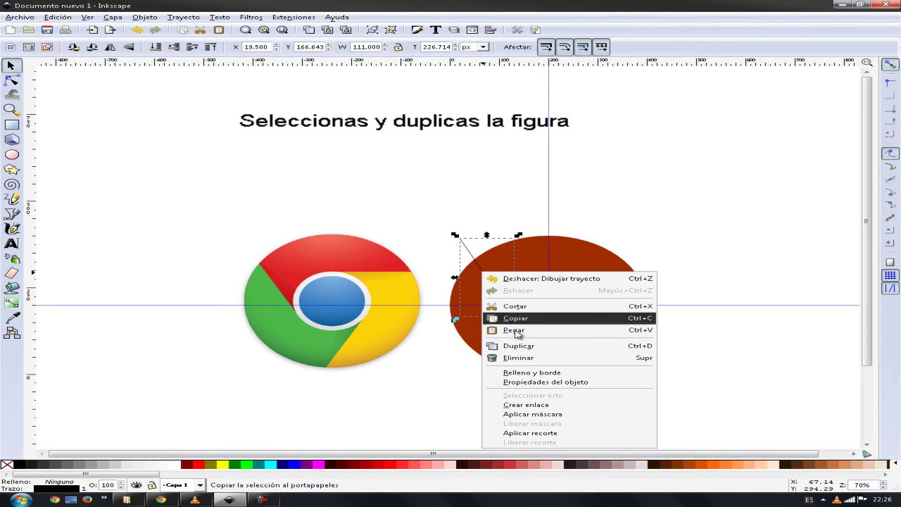
left_click(545, 351)
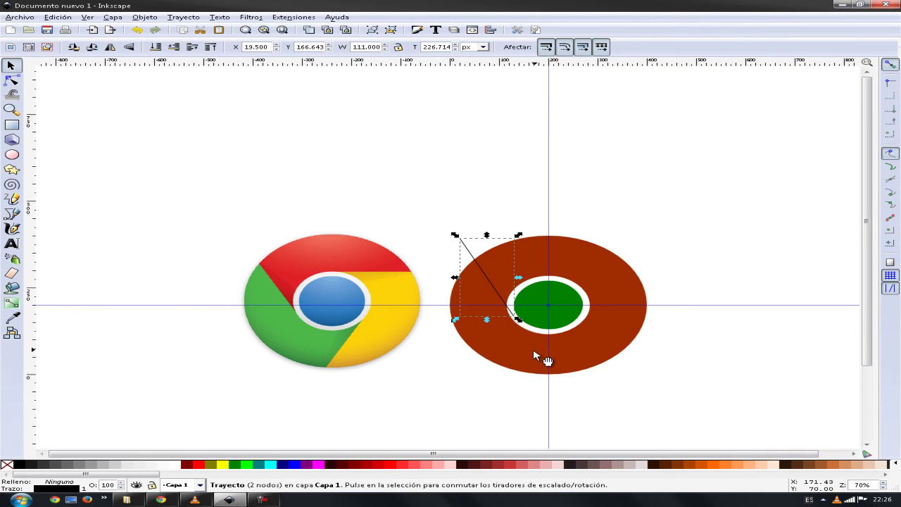
left_click(484, 272)
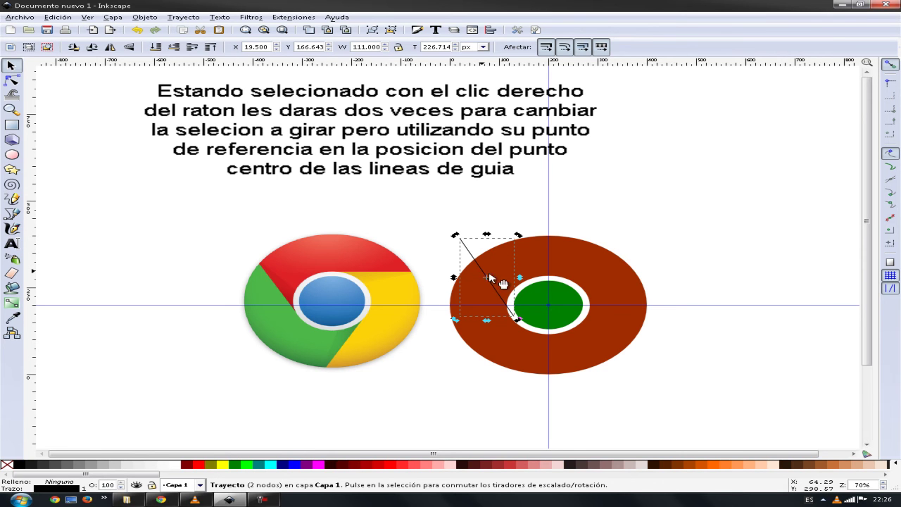
left_click_drag(482, 272, 549, 308)
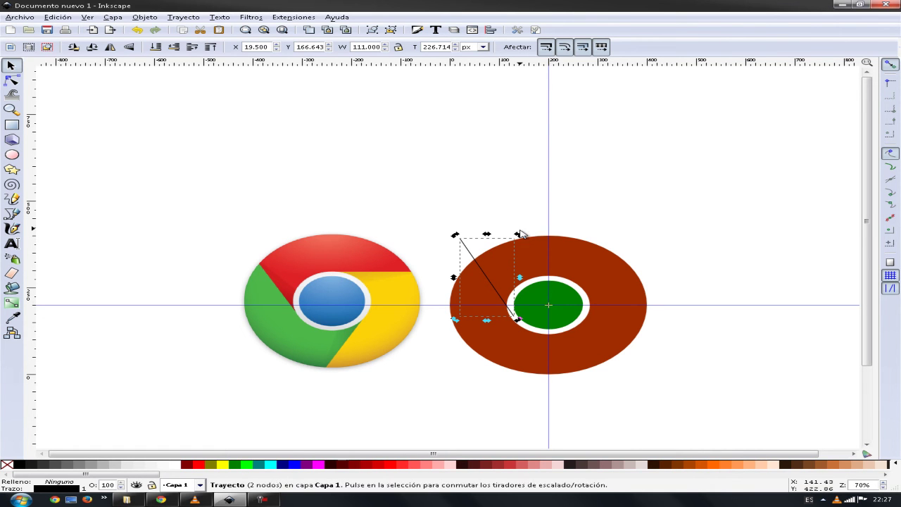
mouse_move(521, 232)
left_mouse_down()
mouse_move(621, 262)
mouse_move(633, 312)
left_mouse_up()
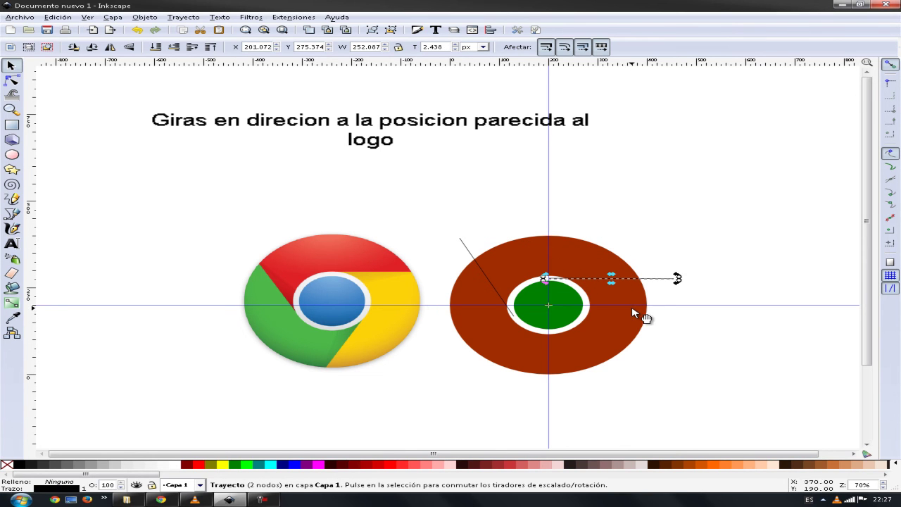
- Duplicate the original line again and rotate it about -150° around the centre to point downward
left_click(493, 284)
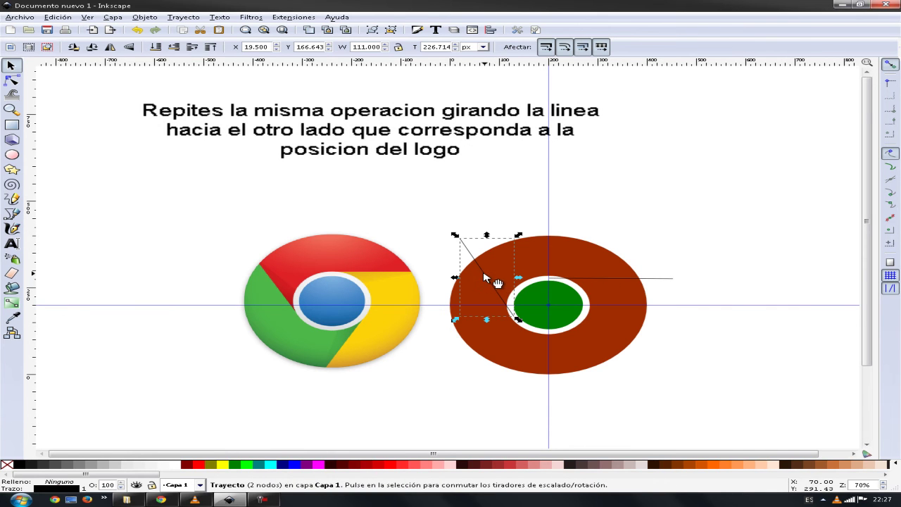
right_click(484, 275)
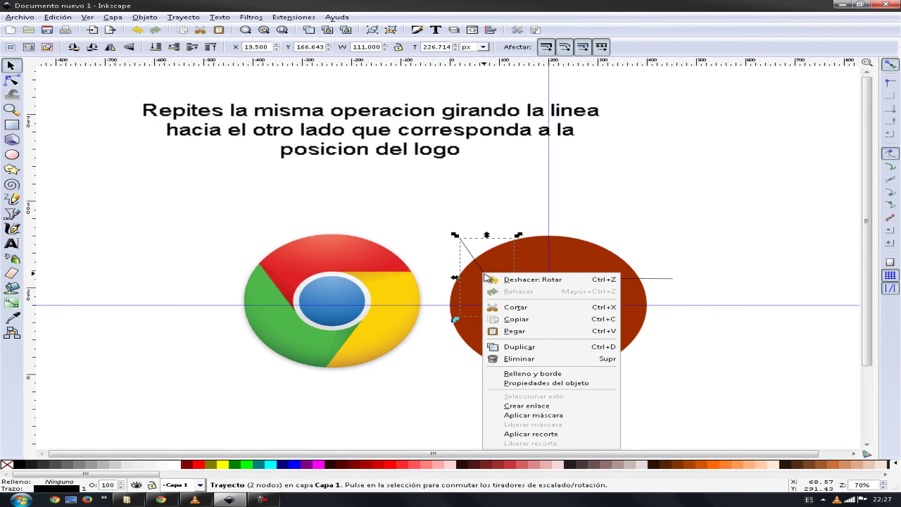
left_click(539, 347)
left_click(491, 276)
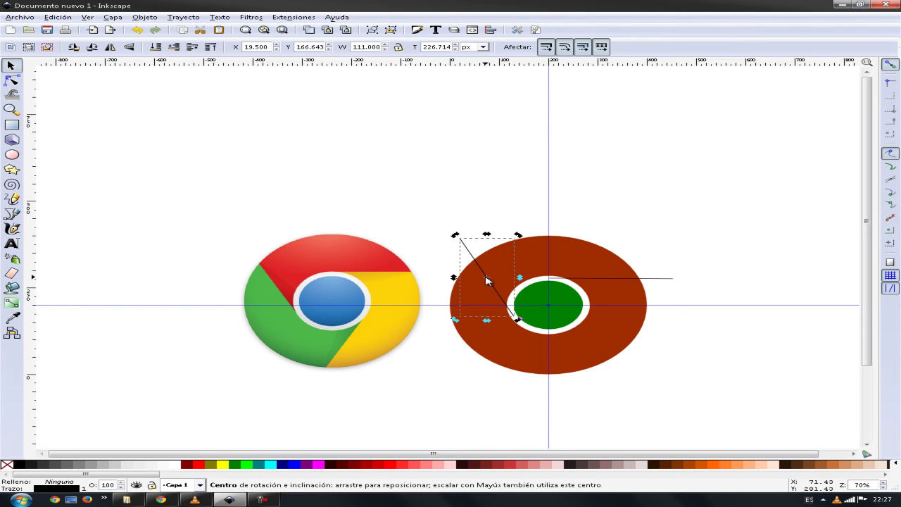
left_click_drag(491, 277, 550, 307)
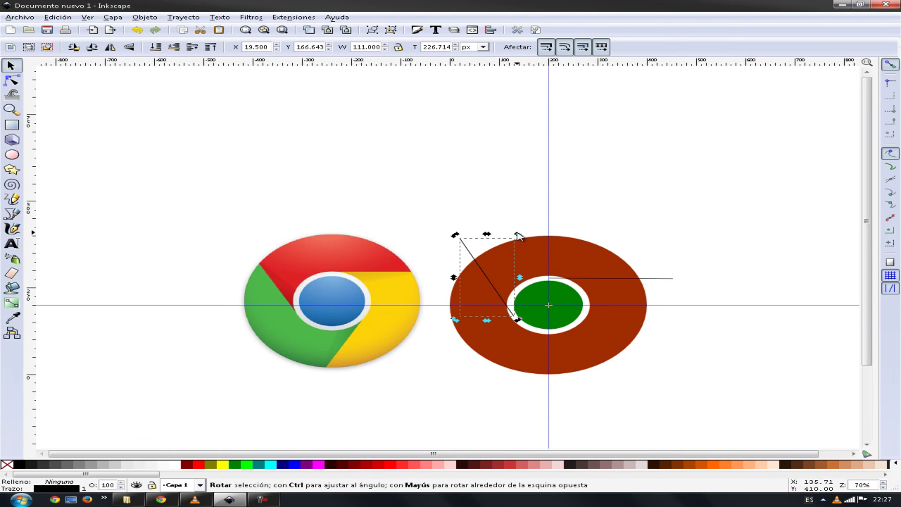
mouse_move(517, 234)
left_mouse_down()
mouse_move(604, 338)
mouse_move(556, 374)
mouse_move(482, 385)
left_mouse_up()
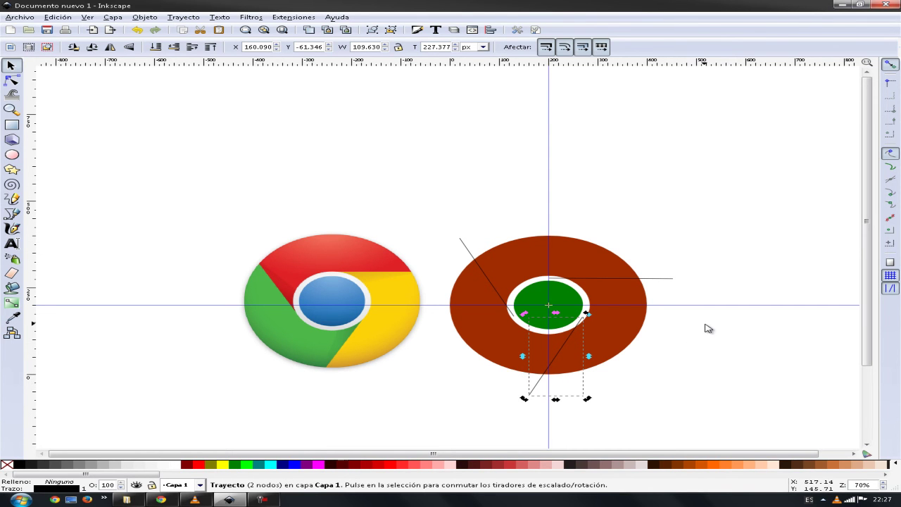
- Select all three lines, convert their strokes to paths and union them into one path
left_click(732, 340)
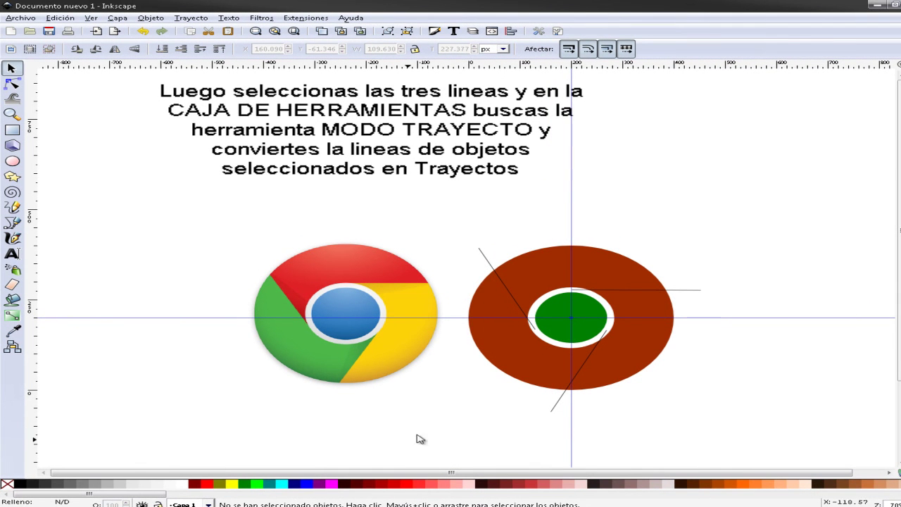
left_click(483, 256)
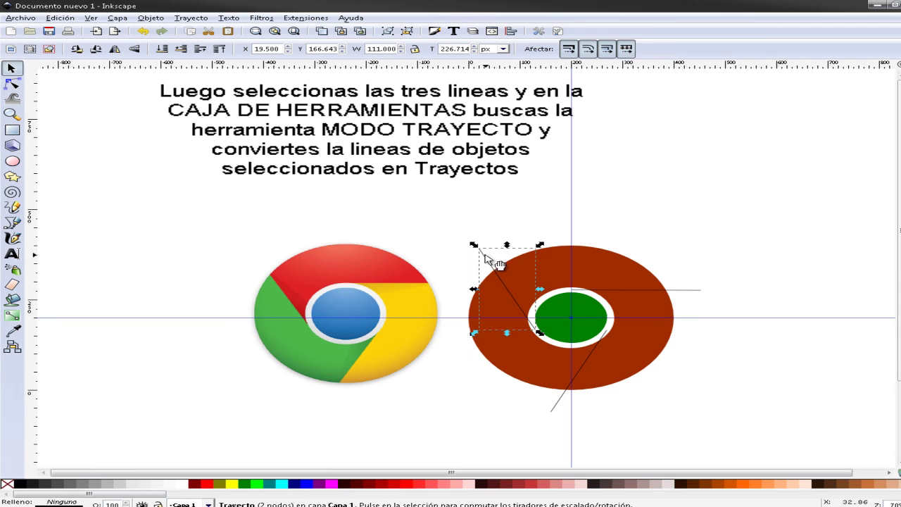
left_click(675, 290, "shift")
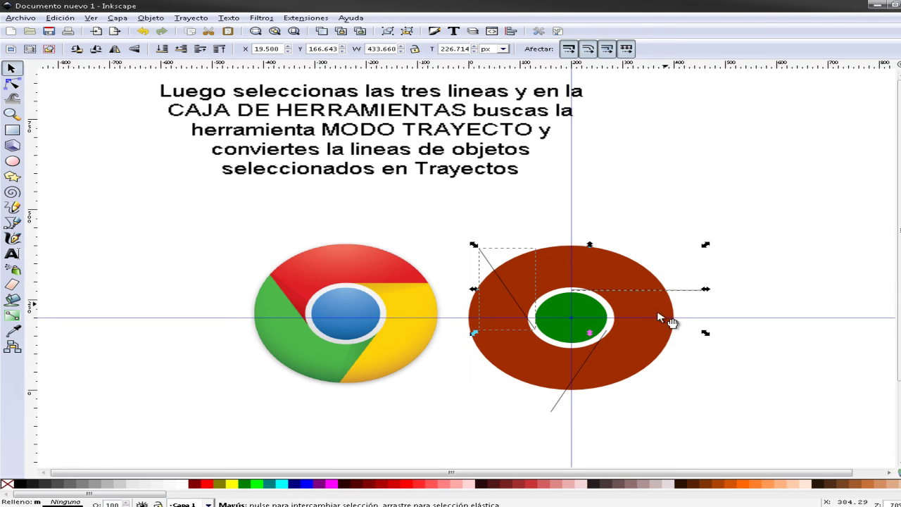
left_click(554, 412, "shift")
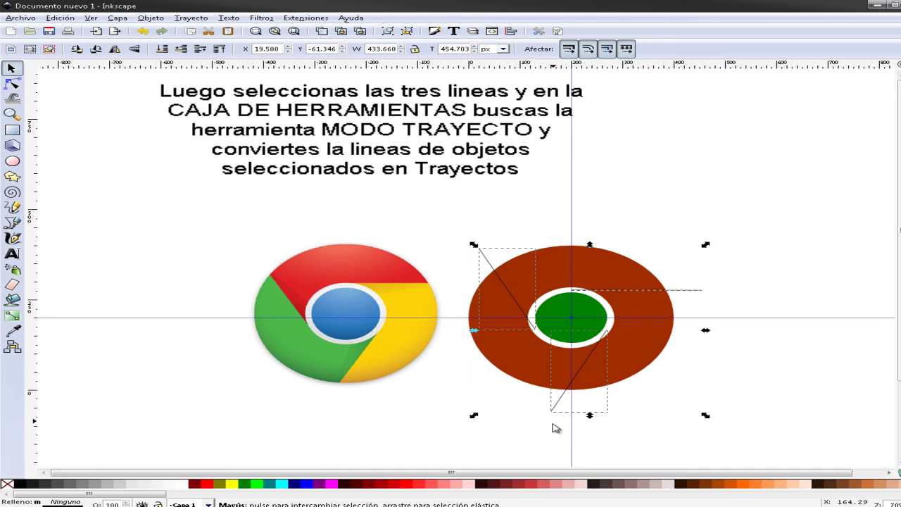
left_click(12, 83)
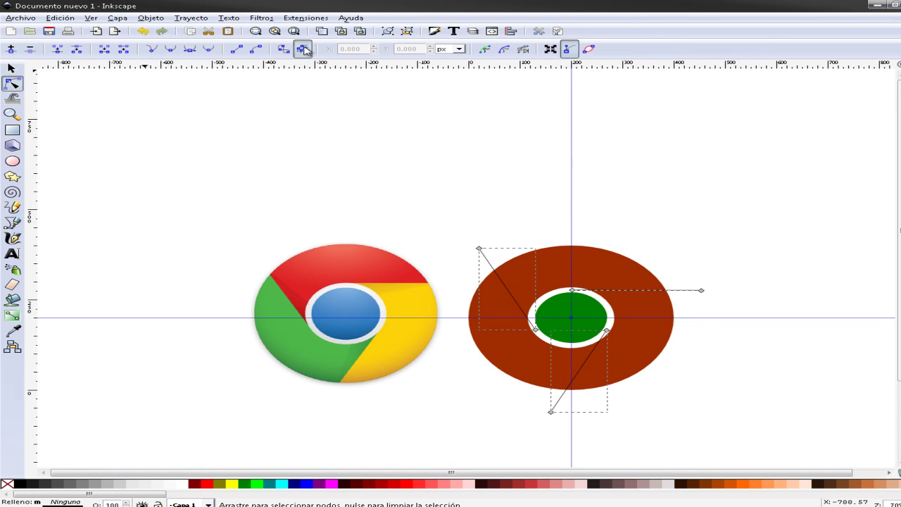
left_click(304, 49)
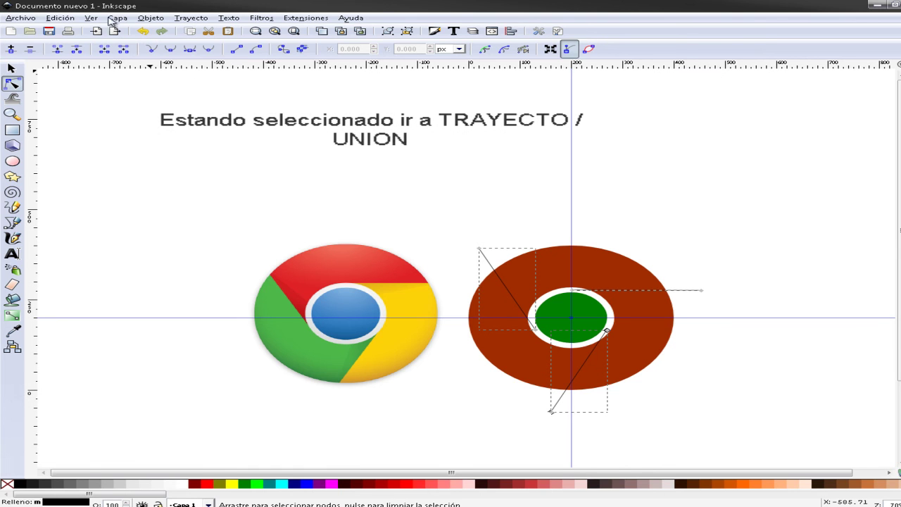
left_click(152, 18)
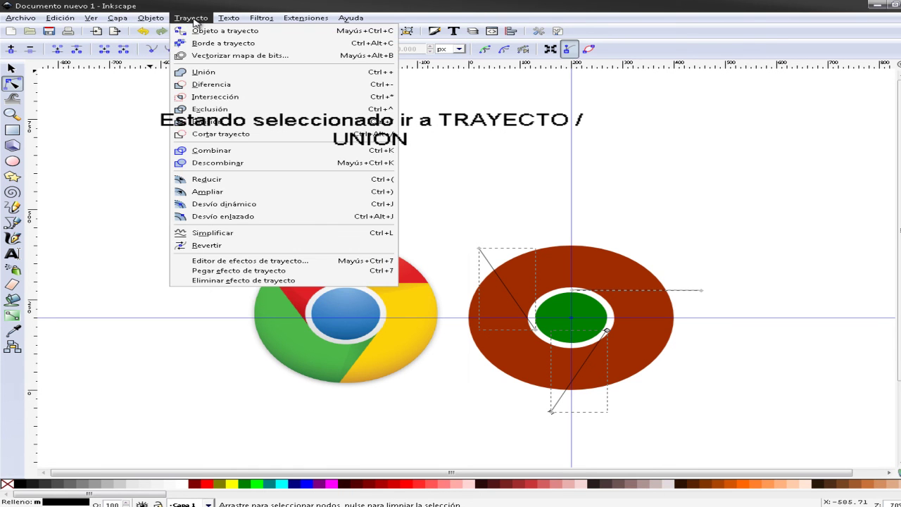
left_click(222, 73)
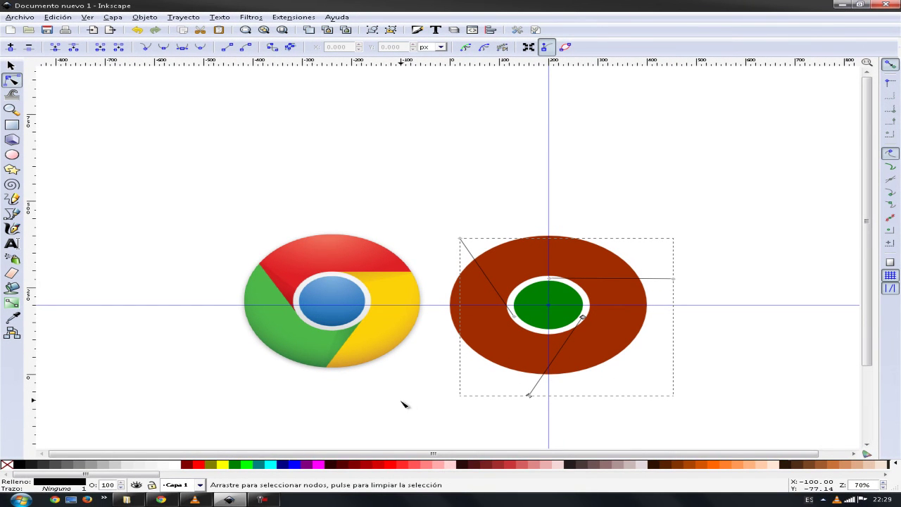
- Apply Trayecto > Diferencia to the brown circle and merged lines, cutting the circle into sections
left_click(11, 65)
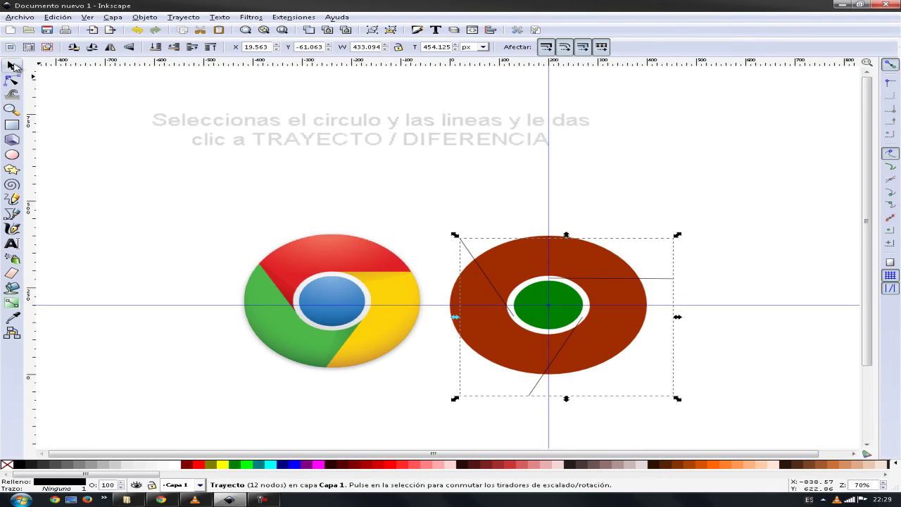
left_click(329, 187)
left_click(478, 340)
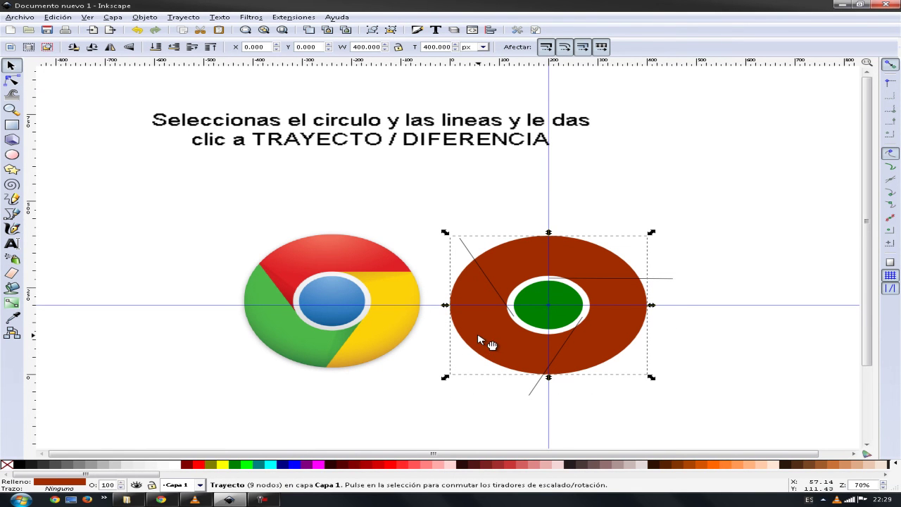
left_click(666, 280, "shift")
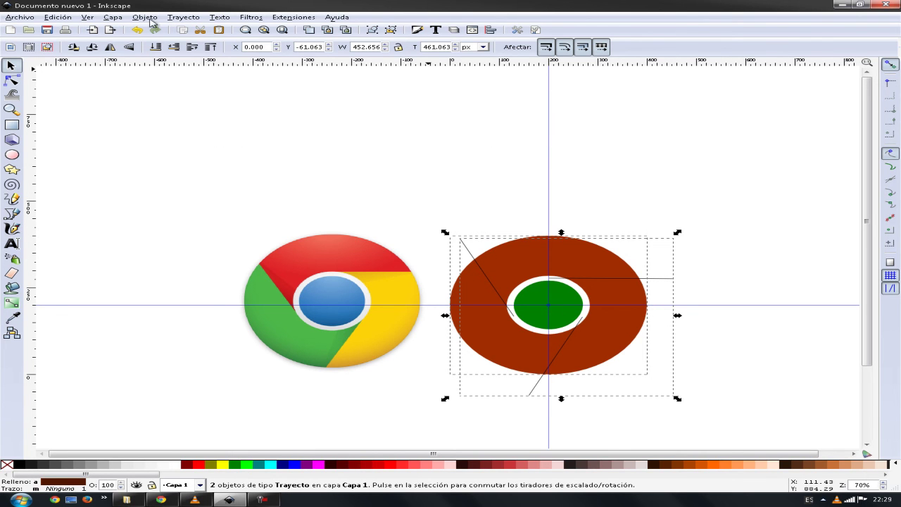
left_click(195, 17)
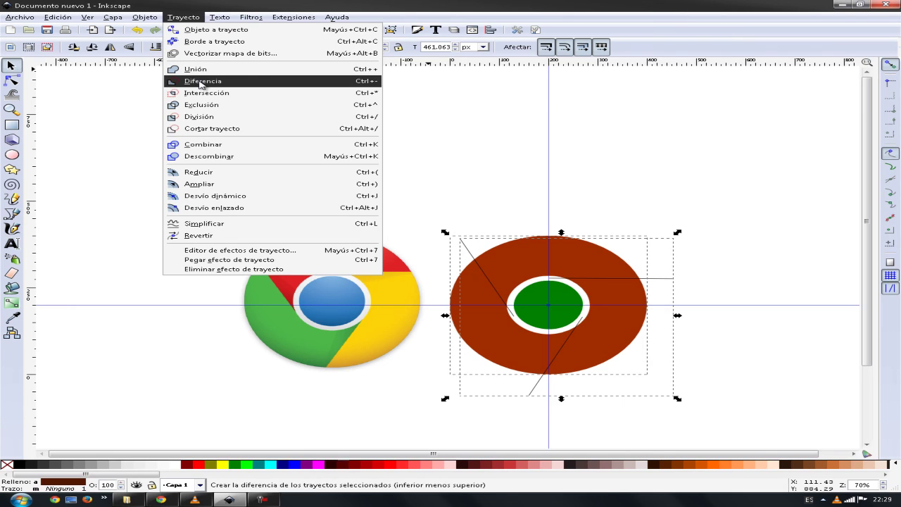
left_click(199, 81)
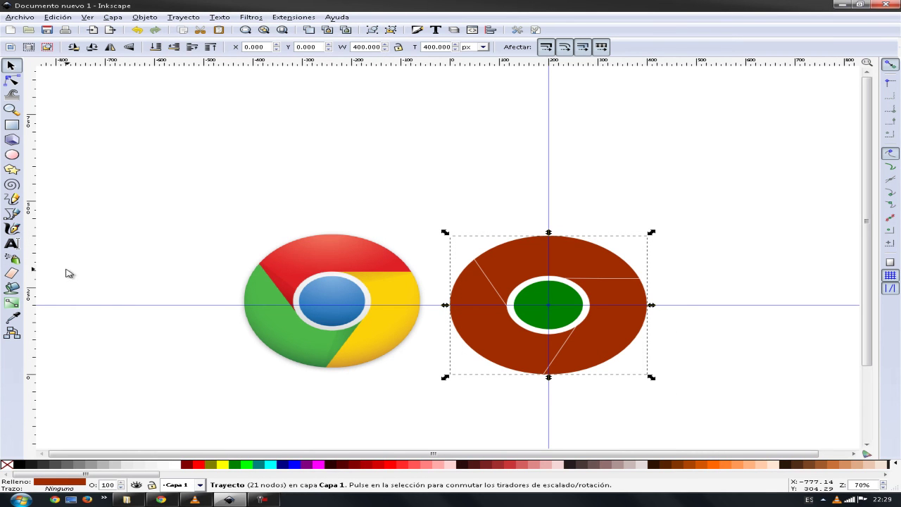
- Drag both guides back onto the rulers and break the cut brown ring into separate pieces
left_click_drag(117, 309, 145, 64)
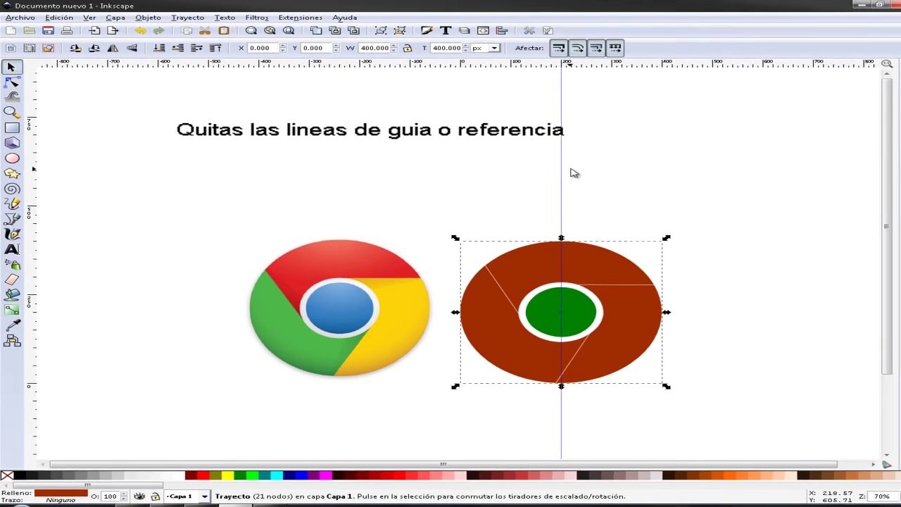
mouse_move(571, 175)
left_mouse_down()
mouse_move(218, 174)
mouse_move(32, 185)
left_mouse_up()
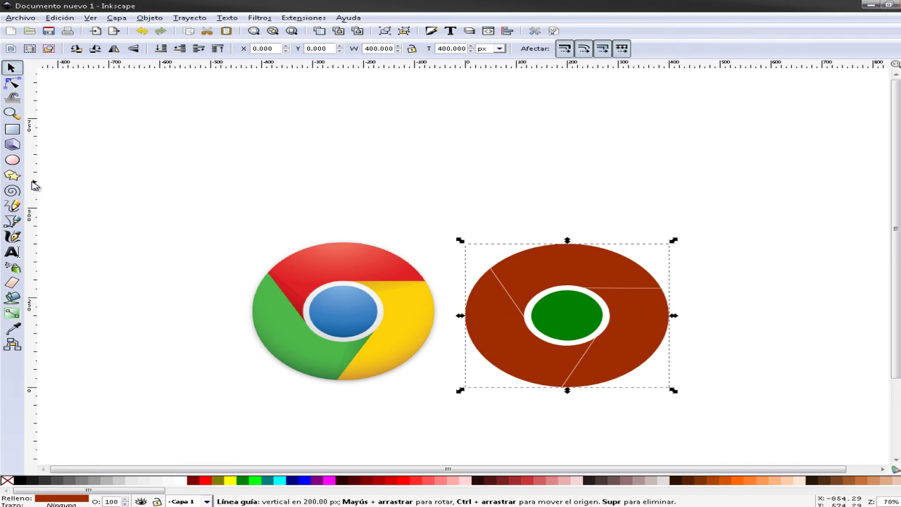
left_click(355, 171)
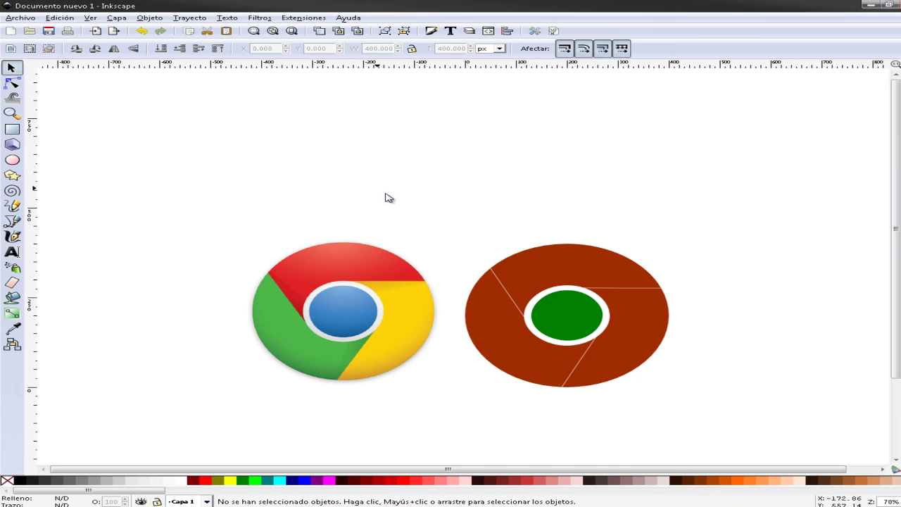
left_click(555, 263)
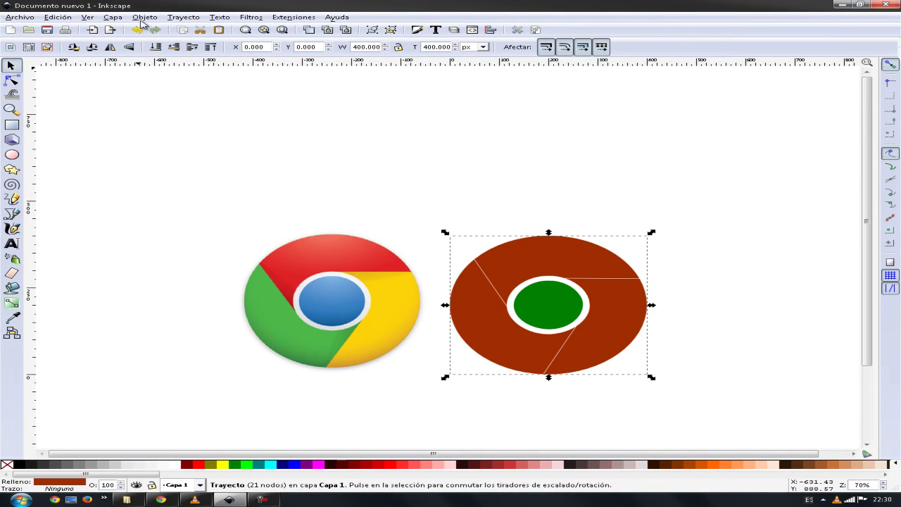
left_click(187, 18)
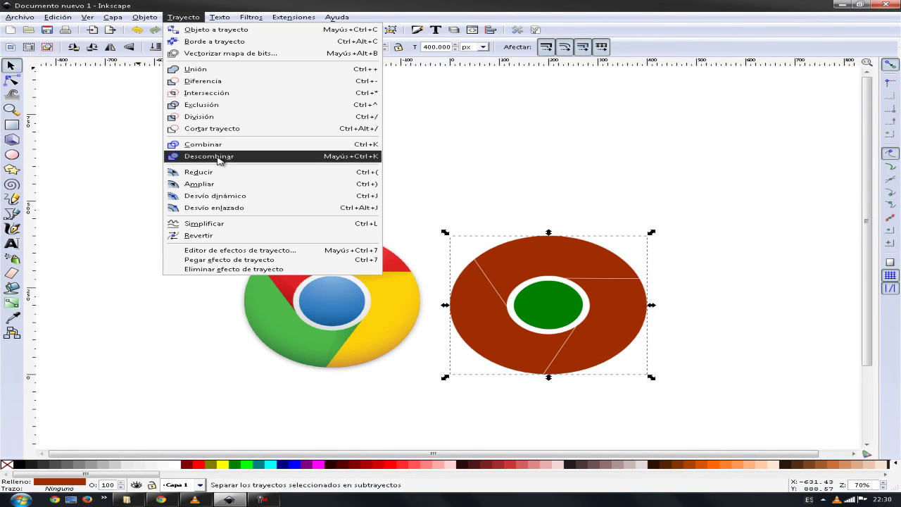
left_click(220, 161)
left_click(378, 169)
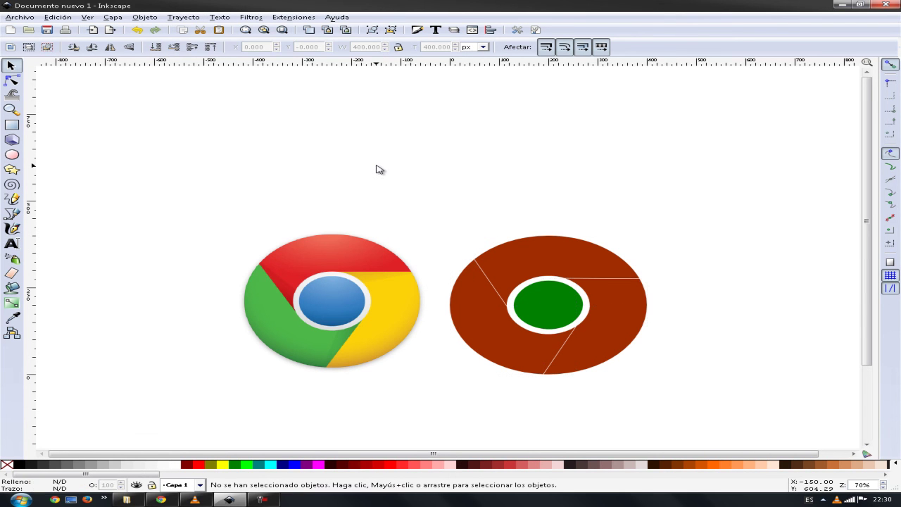
- Colour the top ring piece red and the lower-right piece yellow with the Dropper from the reference
left_click(532, 258)
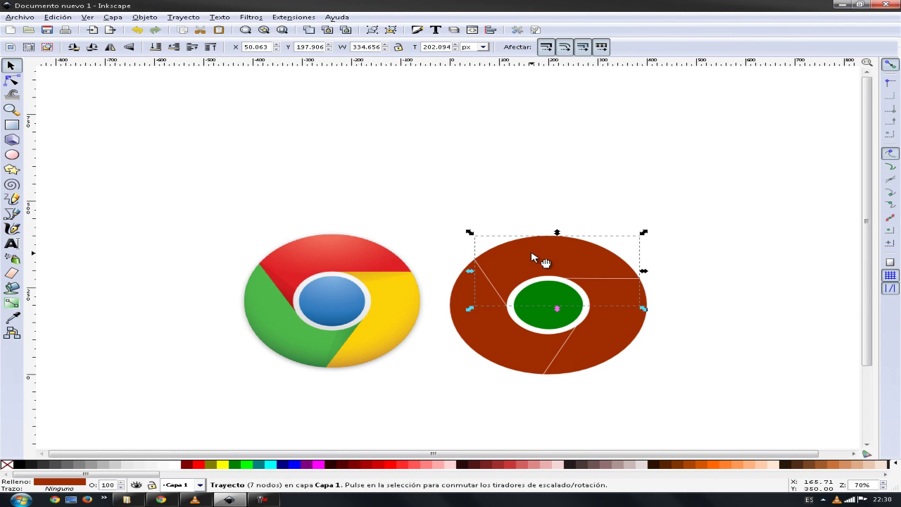
left_click(11, 317)
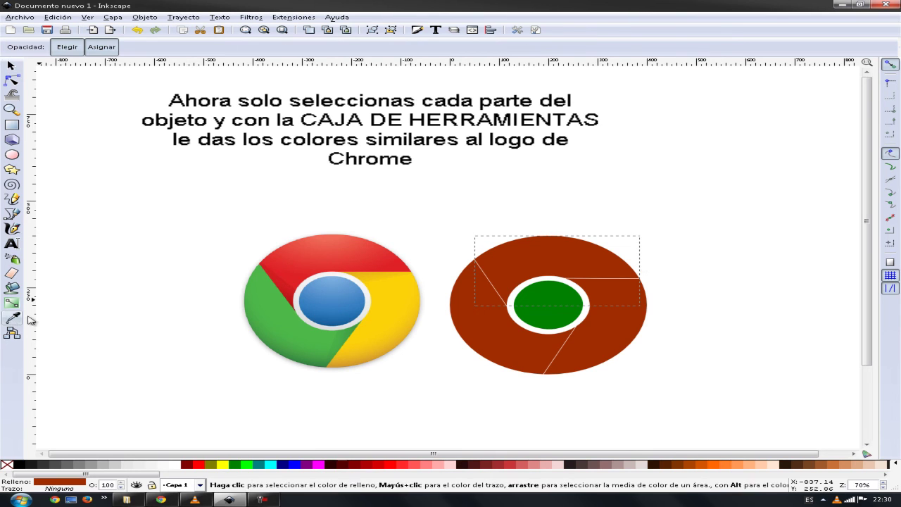
left_click(303, 255)
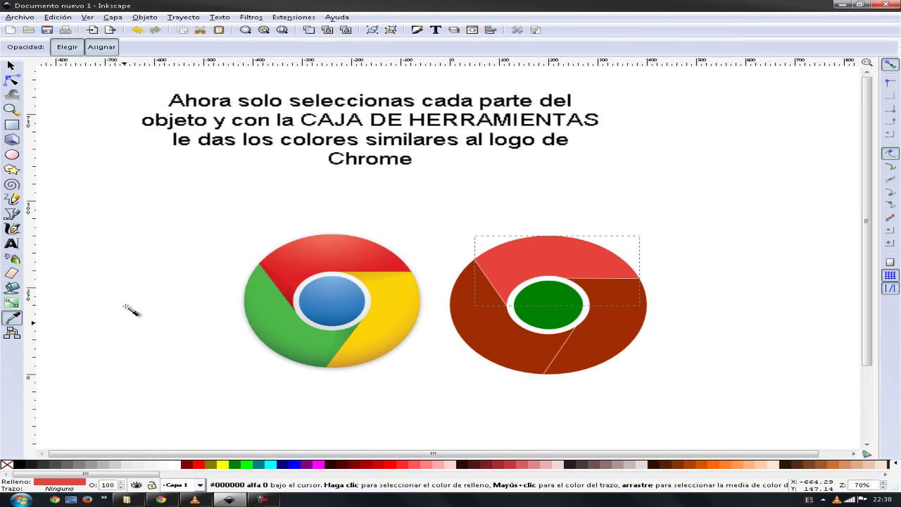
left_click(10, 64)
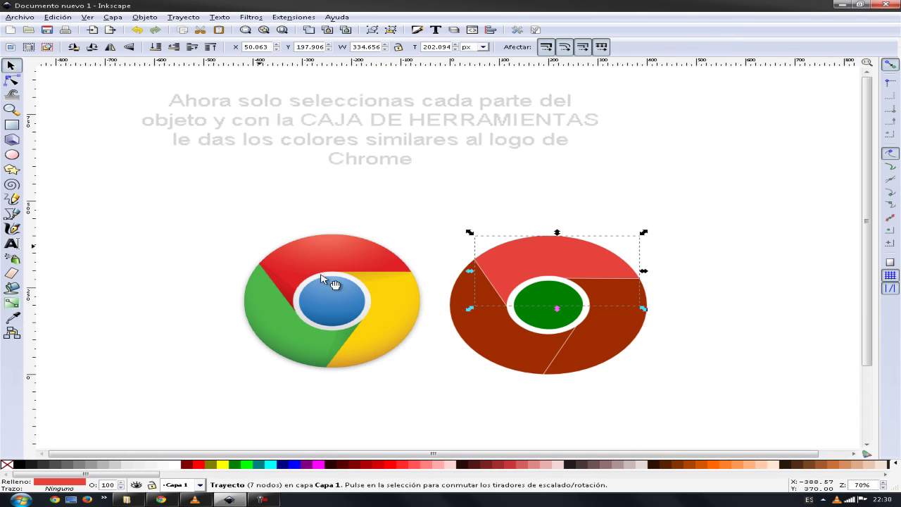
left_click(592, 341)
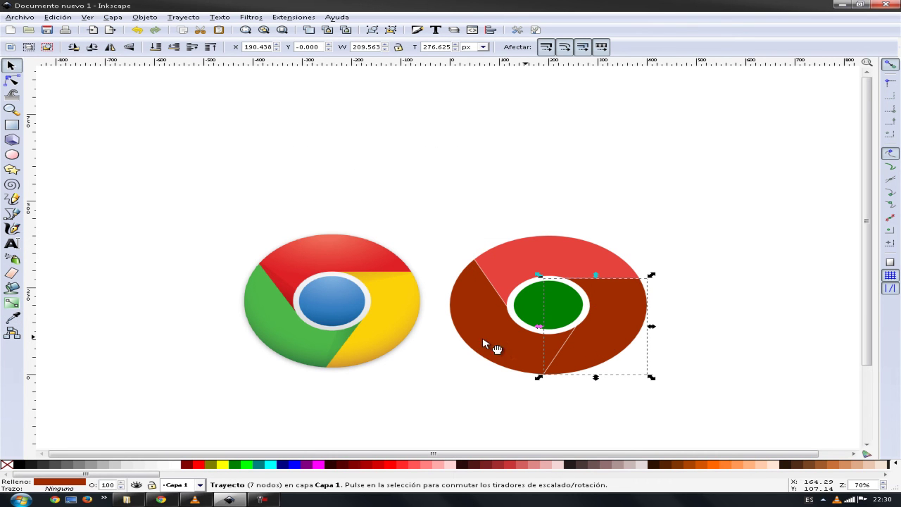
left_click(16, 317)
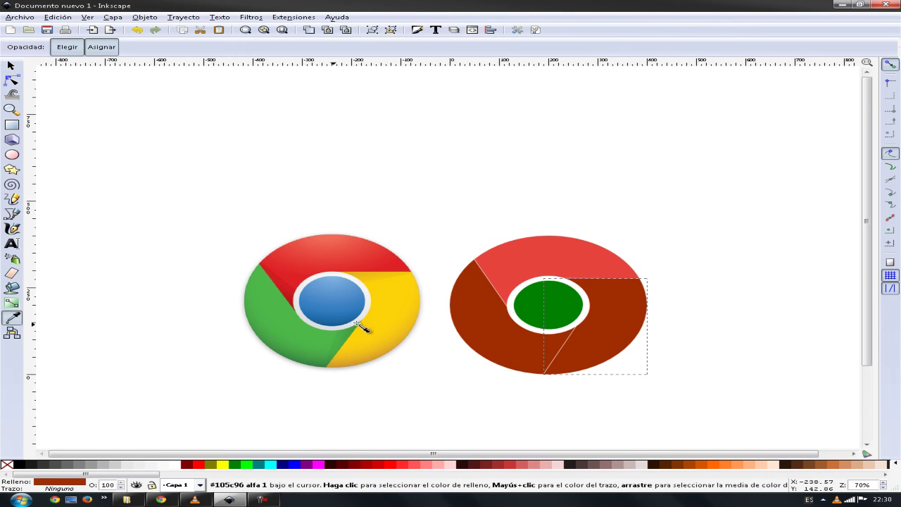
left_click(396, 314)
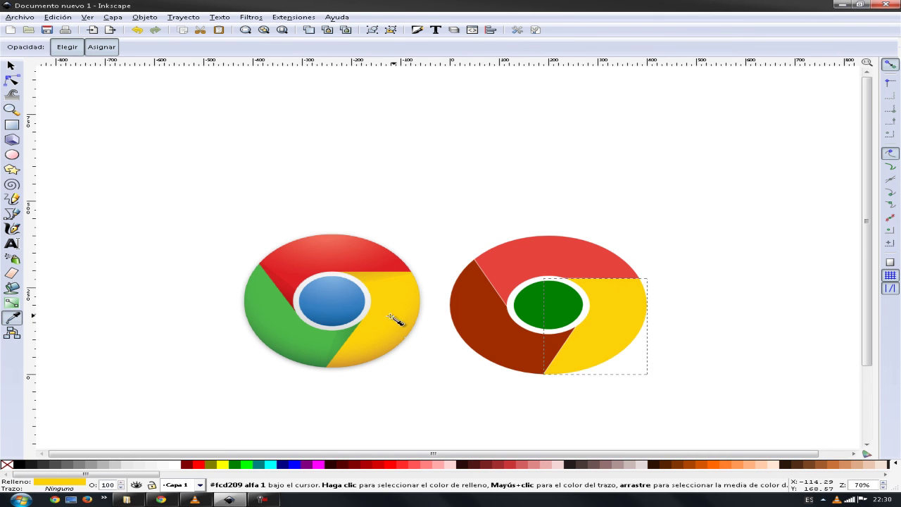
- Colour the left ring piece green and the centre circle blue from the reference logo
left_click(10, 65)
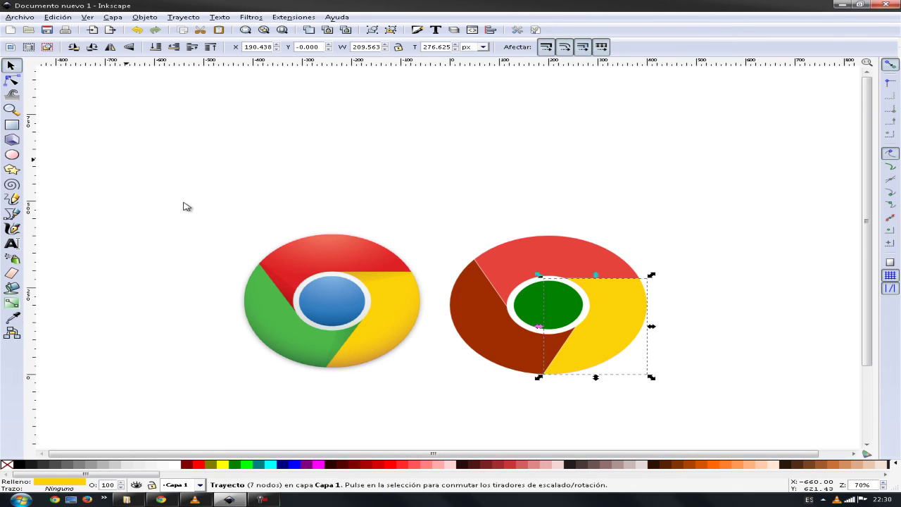
left_click(477, 332)
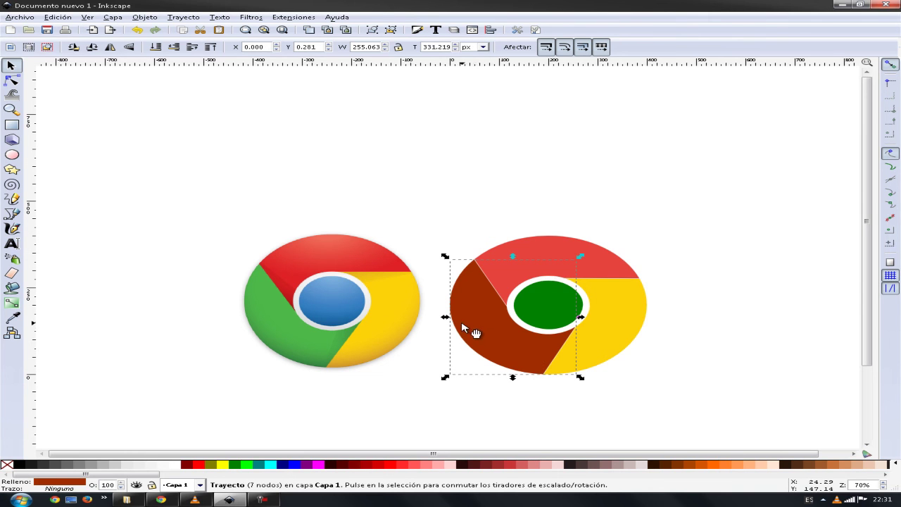
left_click(12, 318)
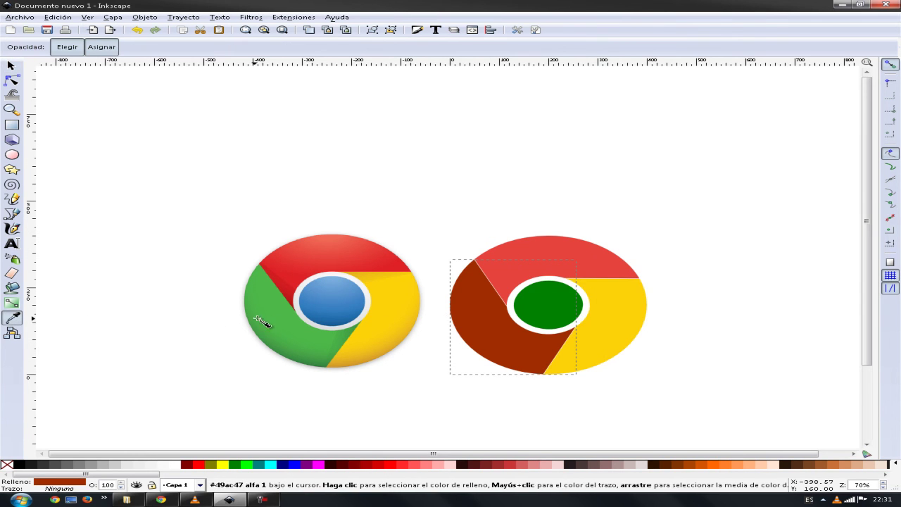
left_click(285, 320)
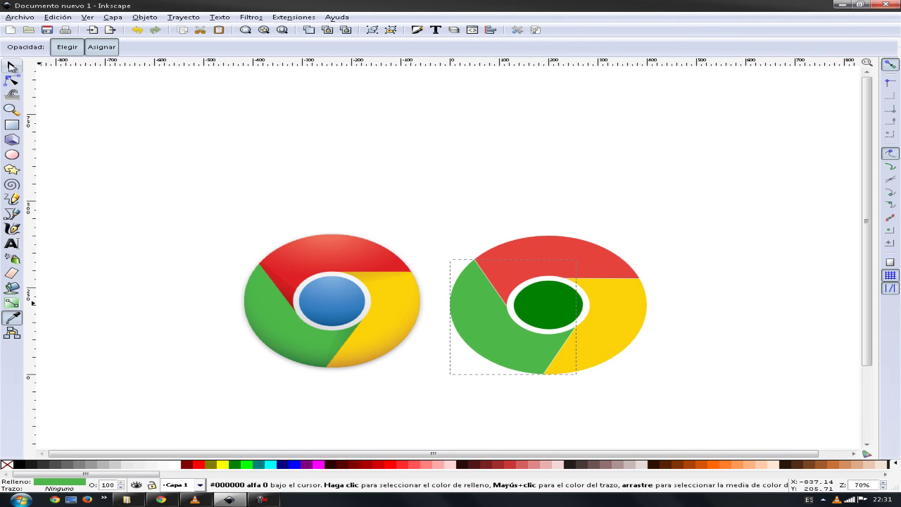
left_click(12, 66)
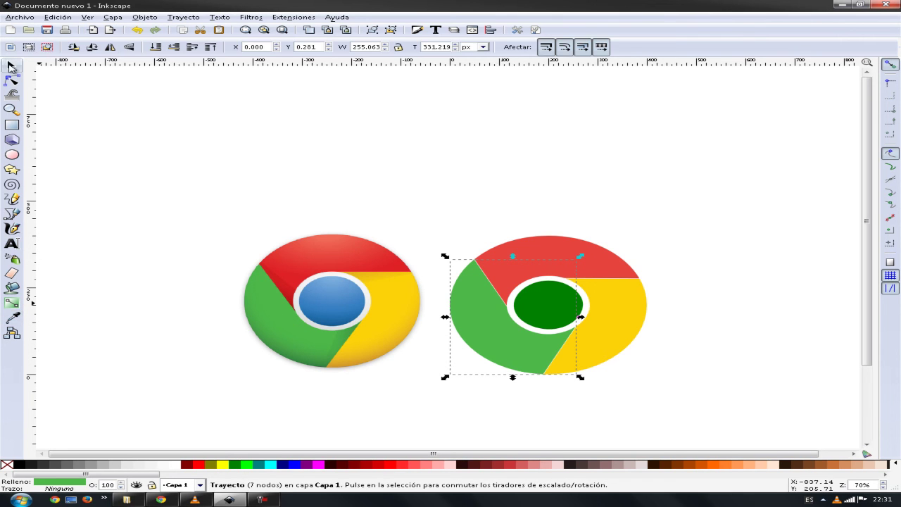
left_click(582, 304)
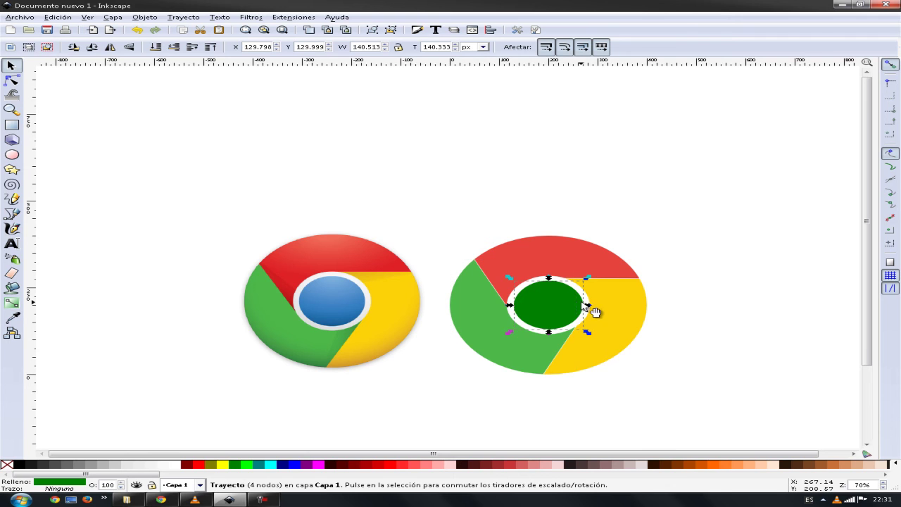
left_click(12, 318)
left_click(335, 296)
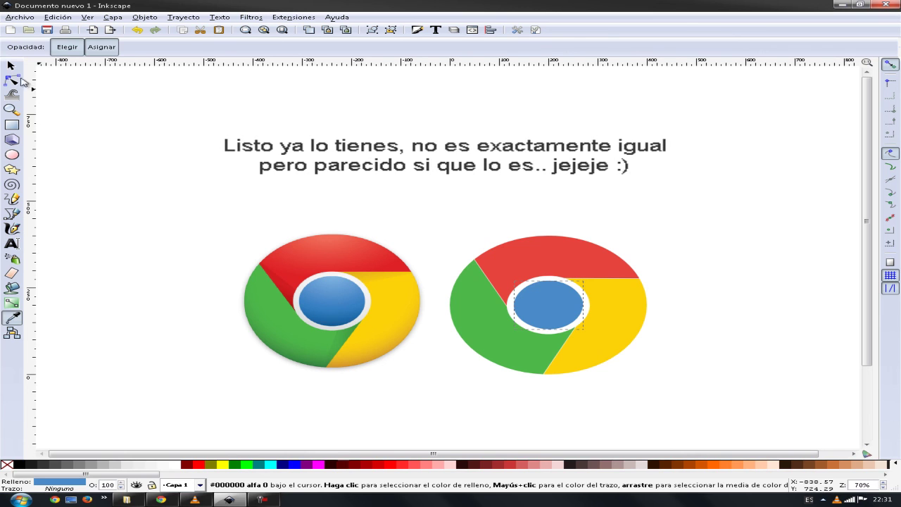
key("s")
left_click(73, 152)
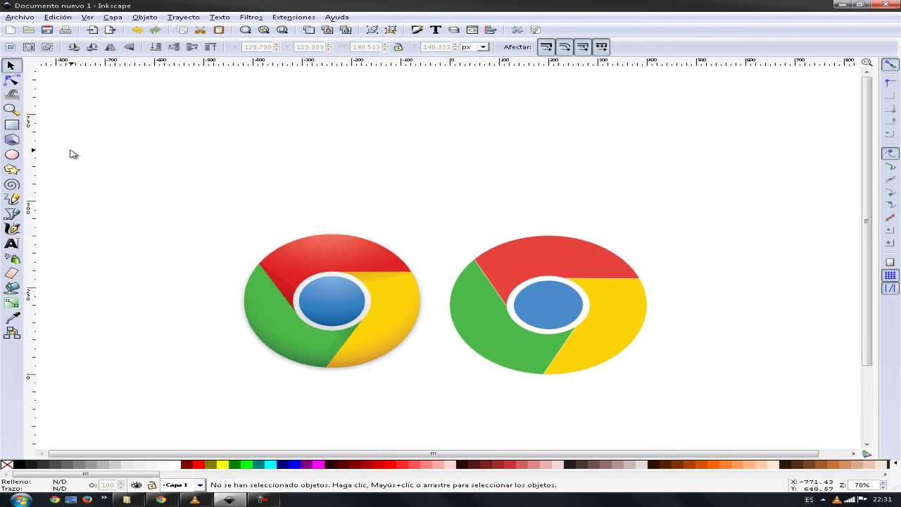
left_click(260, 500)
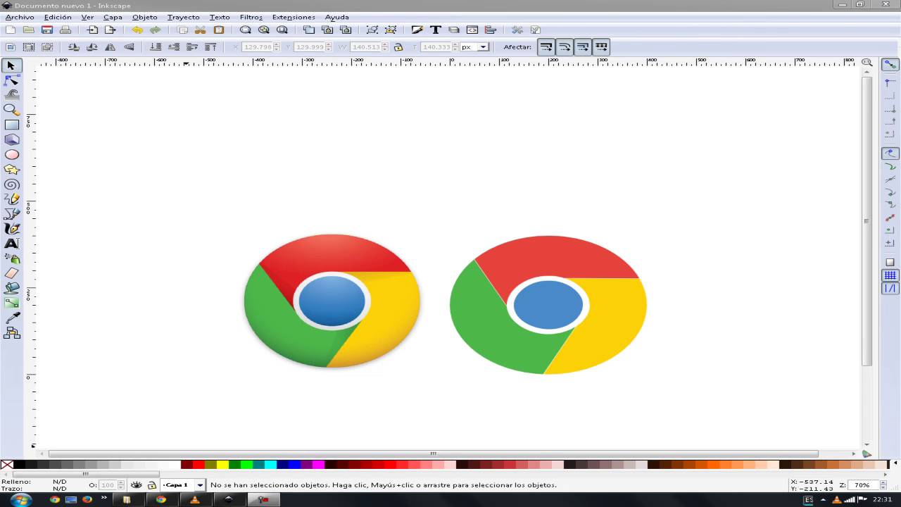